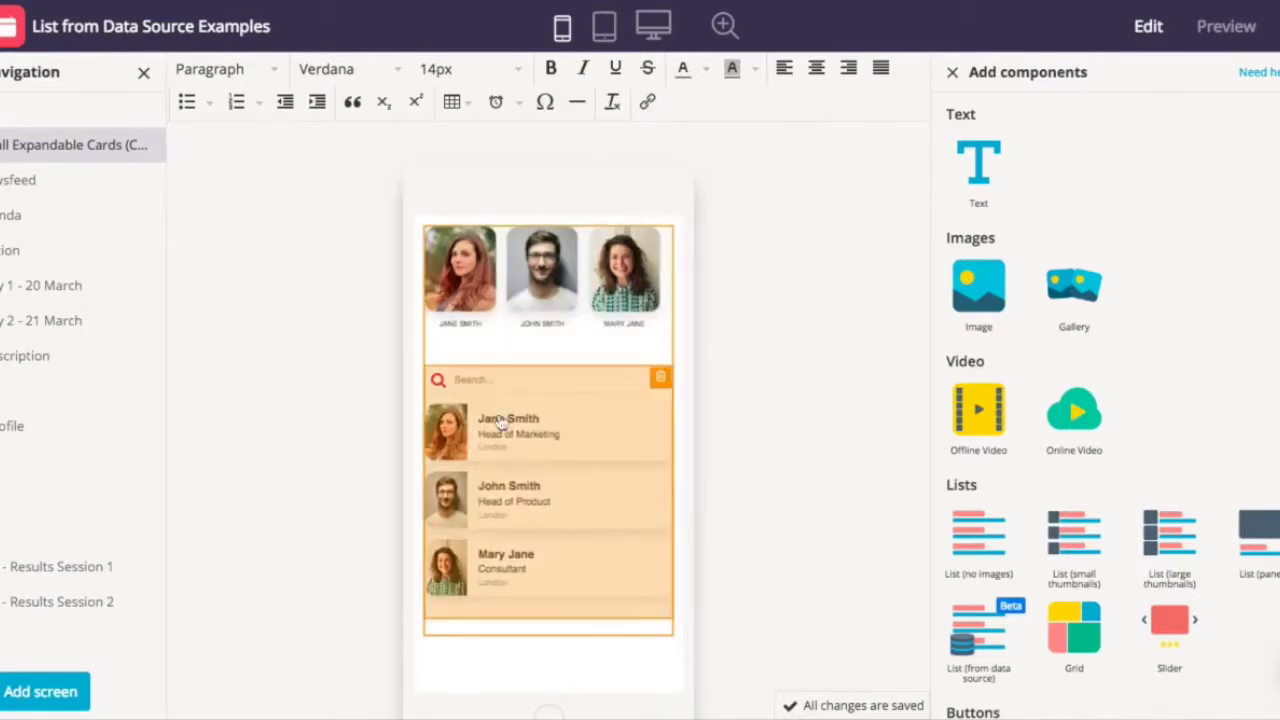
- Open the Configure your list panel of the List (from data source) component
left_click(501, 429)
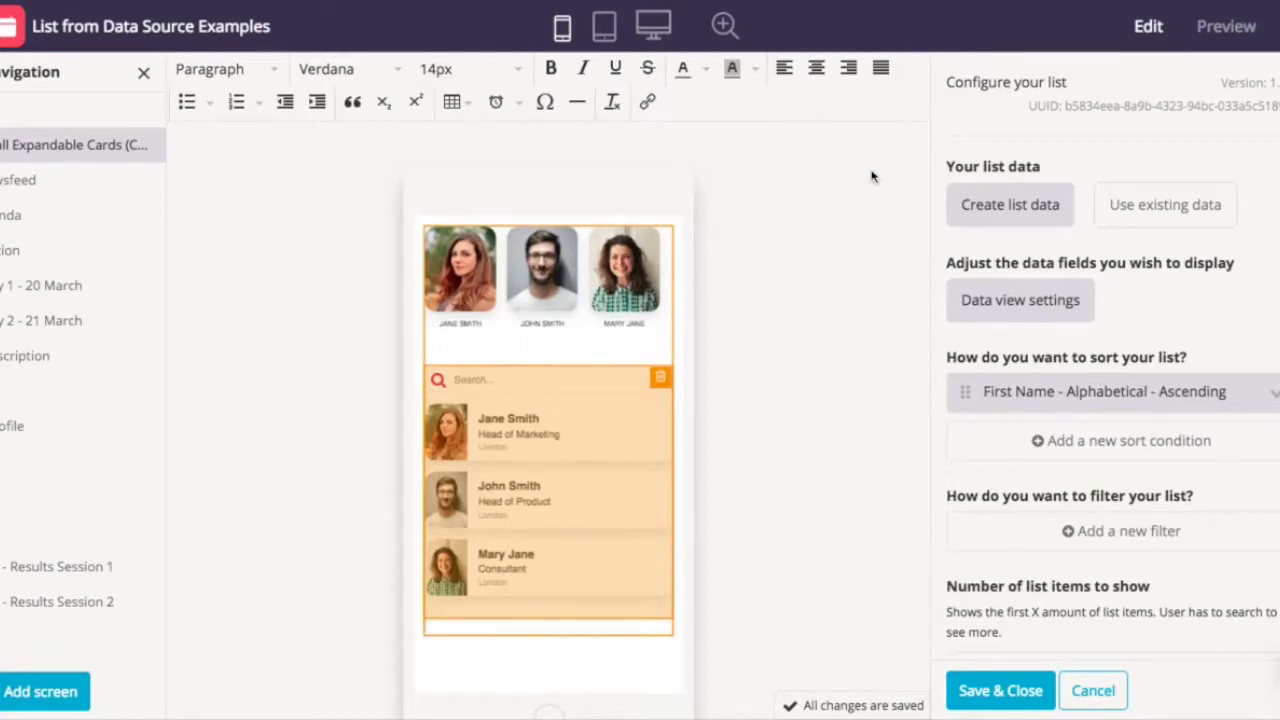
- Create a list data source named 'Contacts Sample Data', save the list, and reselect it
left_click(985, 210)
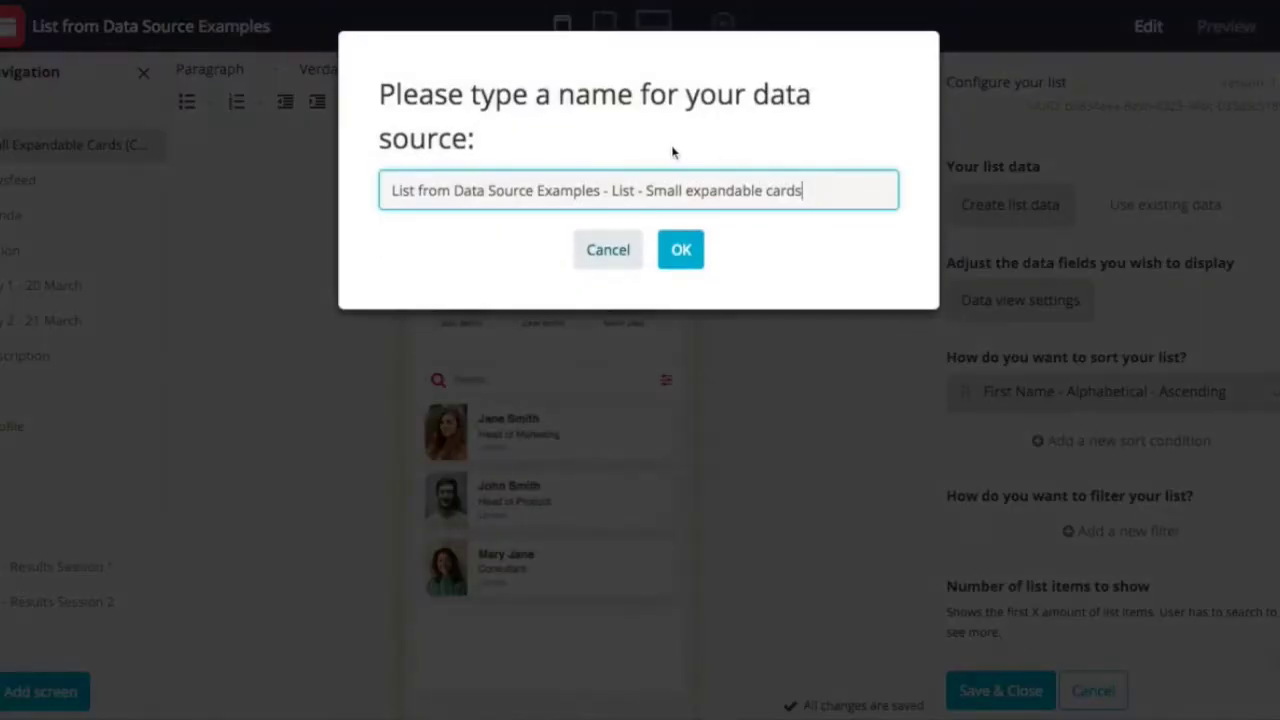
triple_click(649, 177)
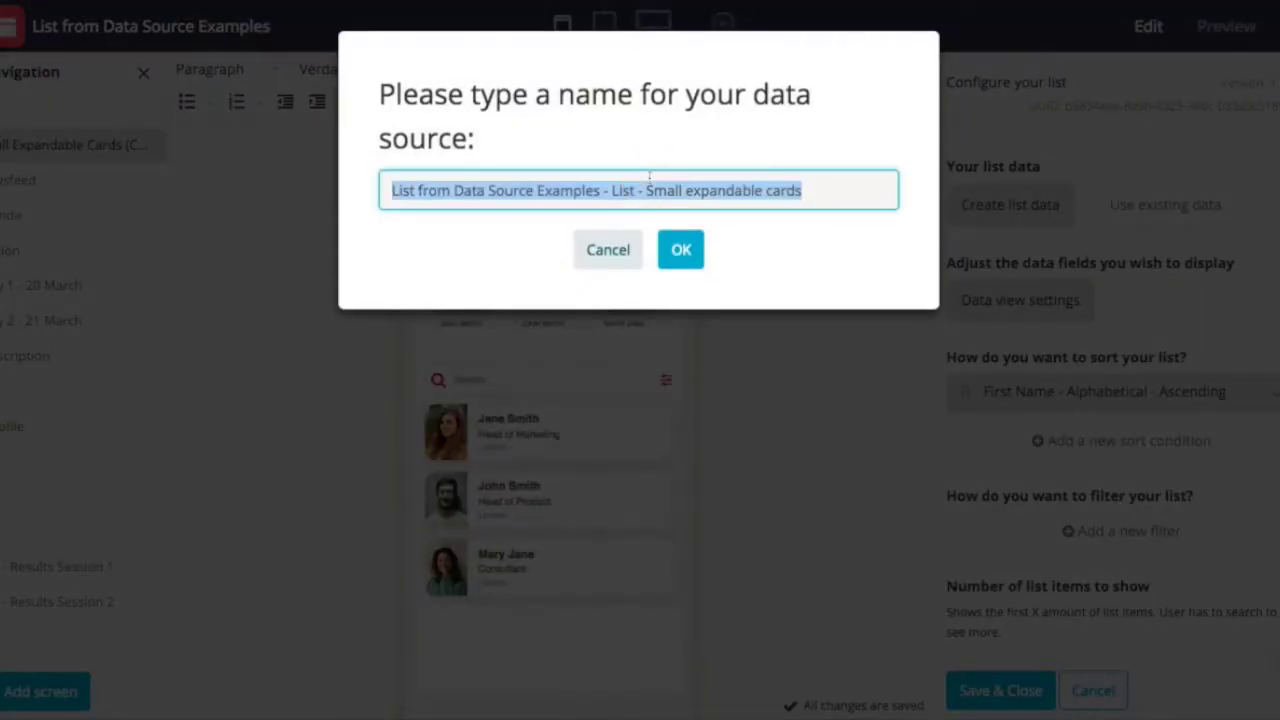
type("Contacts Sample Data")
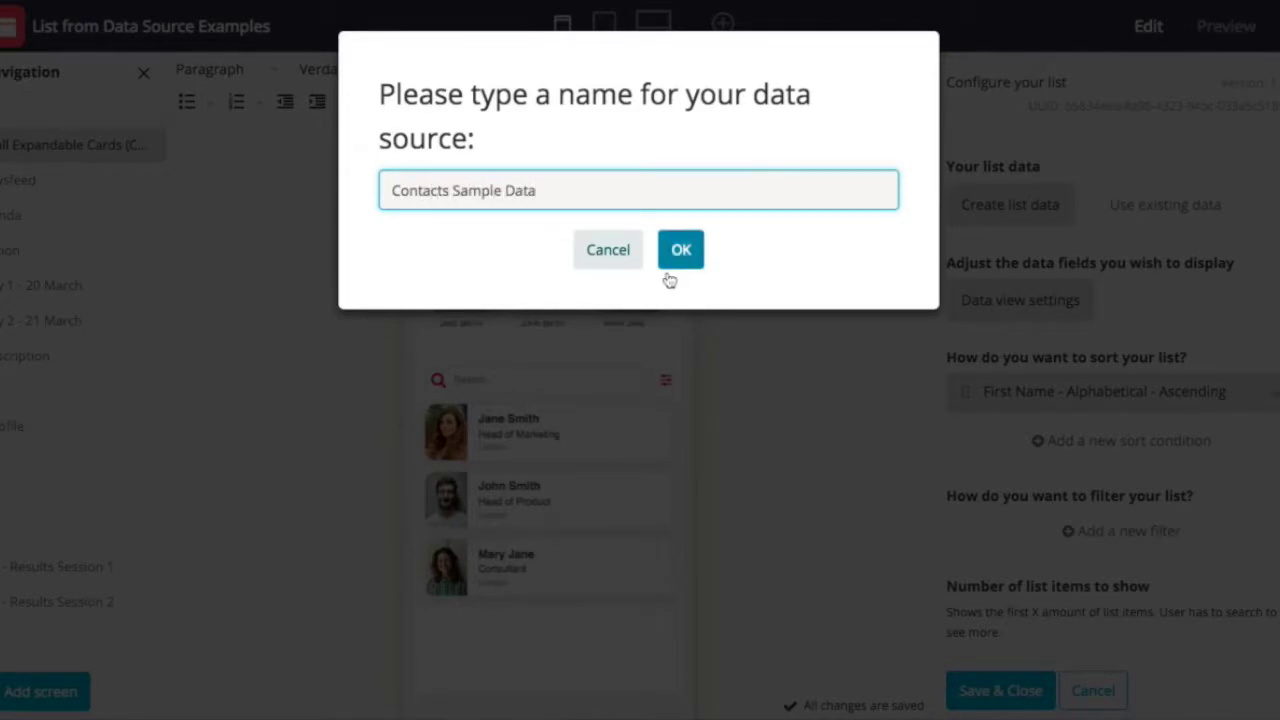
left_click(672, 258)
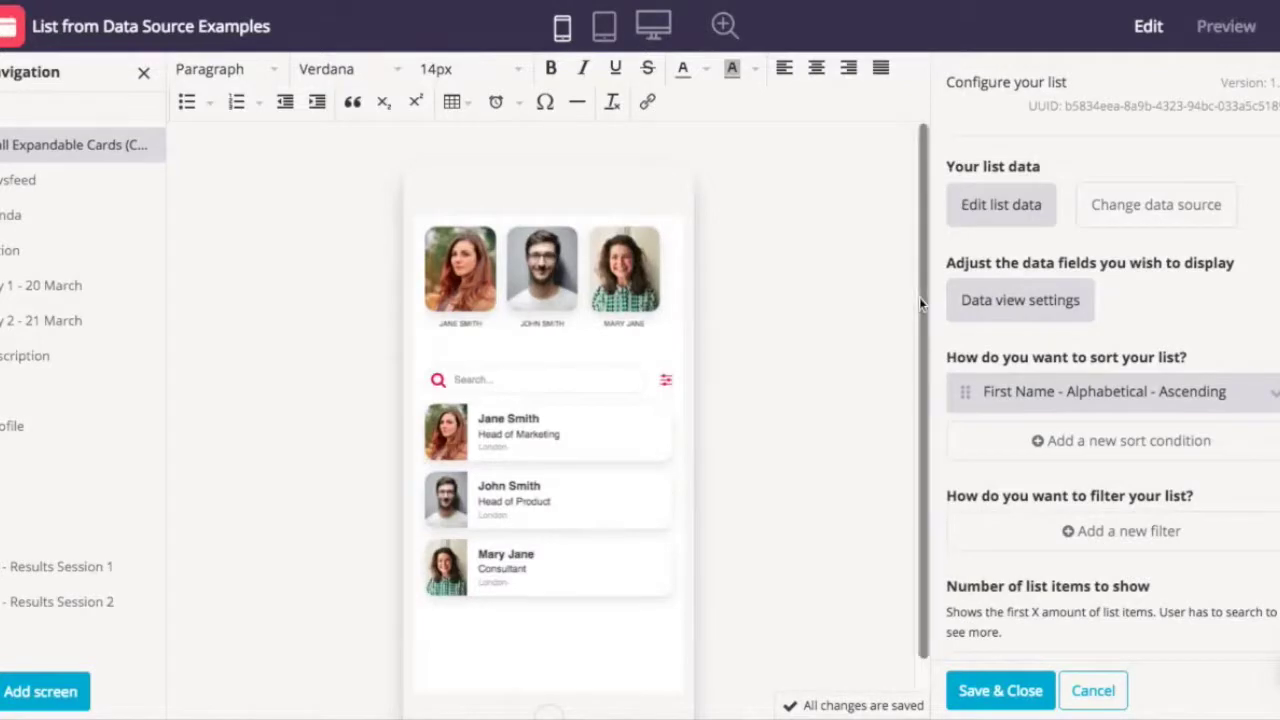
left_click(998, 692)
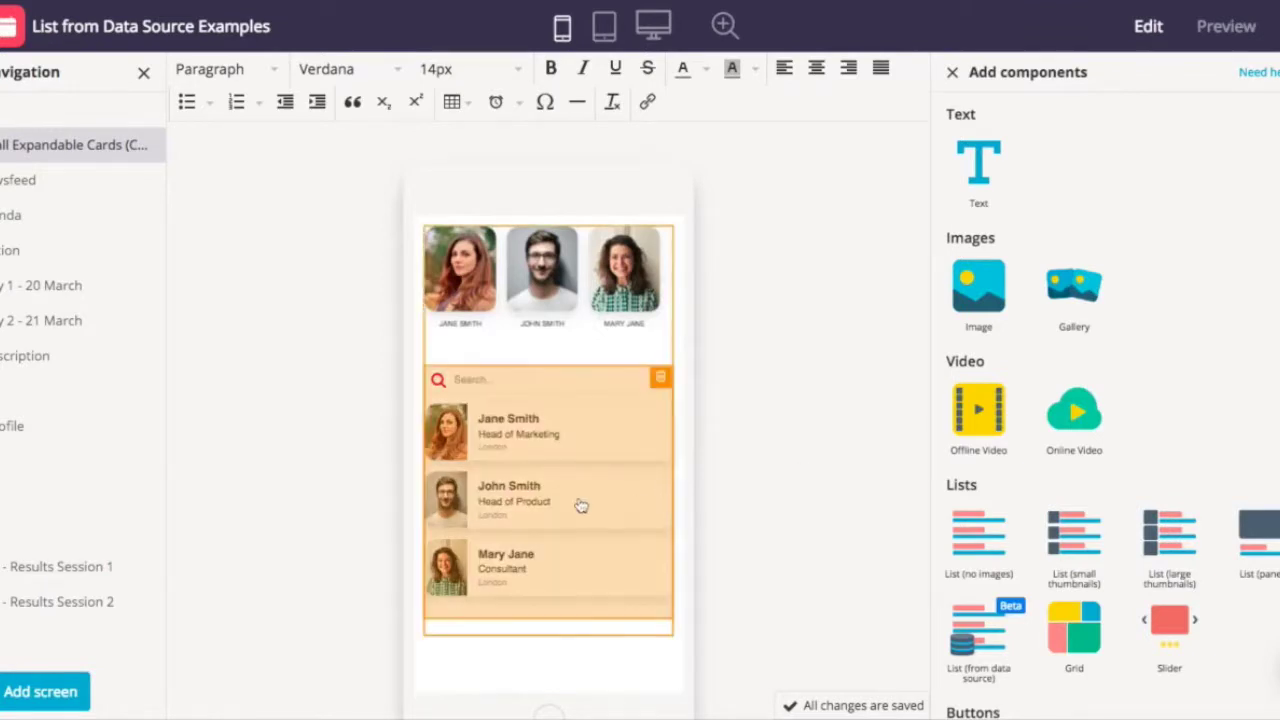
left_click(580, 505)
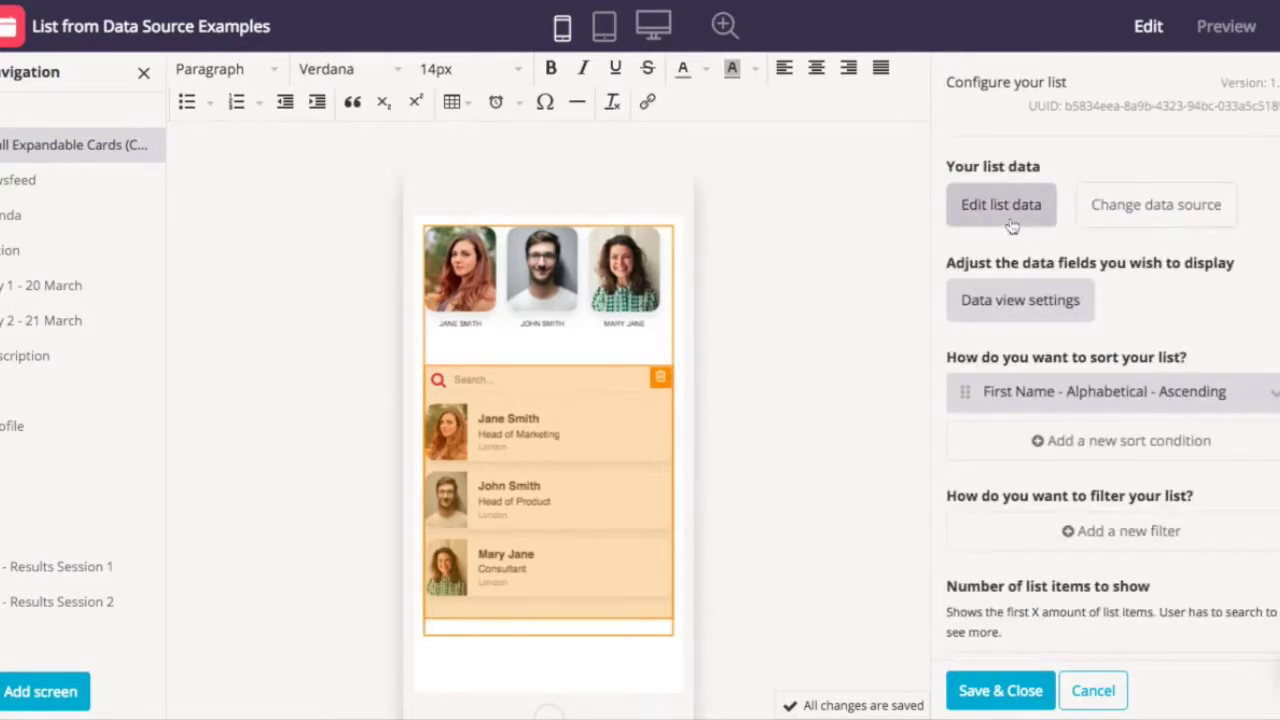
- Open Contacts Sample Data for editing and review its columns from First Name to Expertise
left_click(1012, 224)
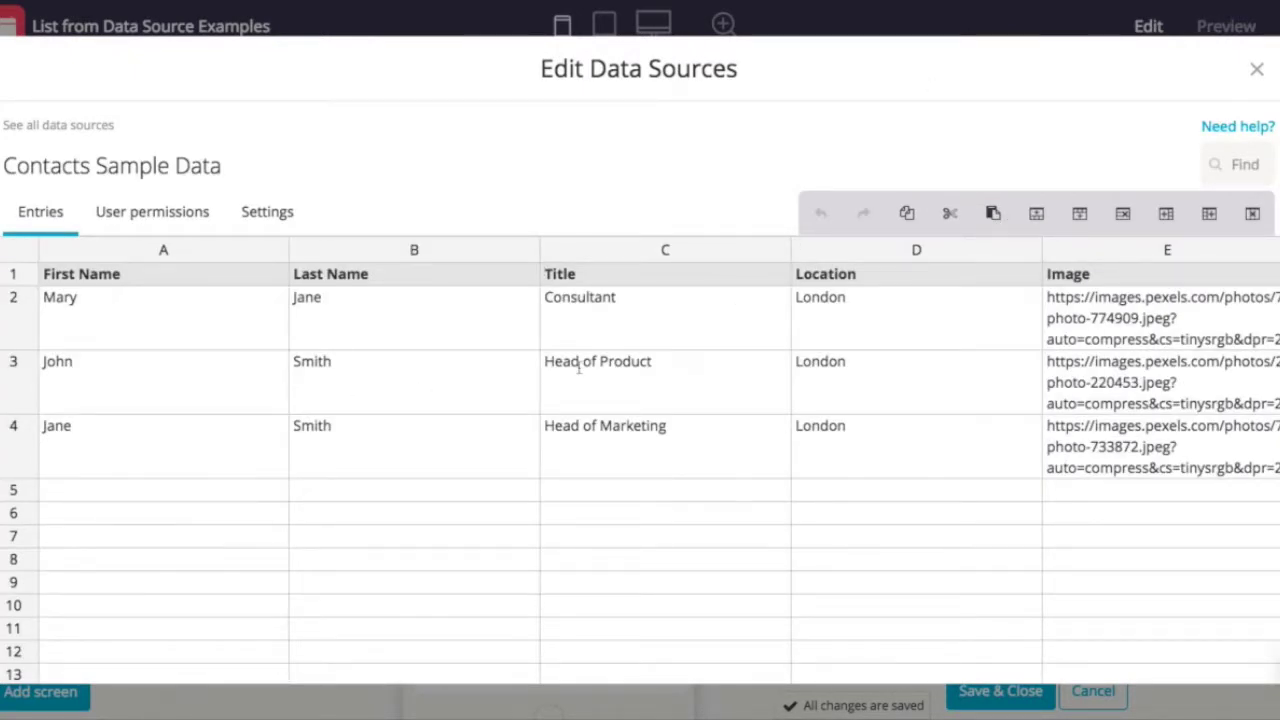
scroll(580, 366, "right", 3)
scroll(578, 366, "left", 3)
scroll(580, 373, "right", 5)
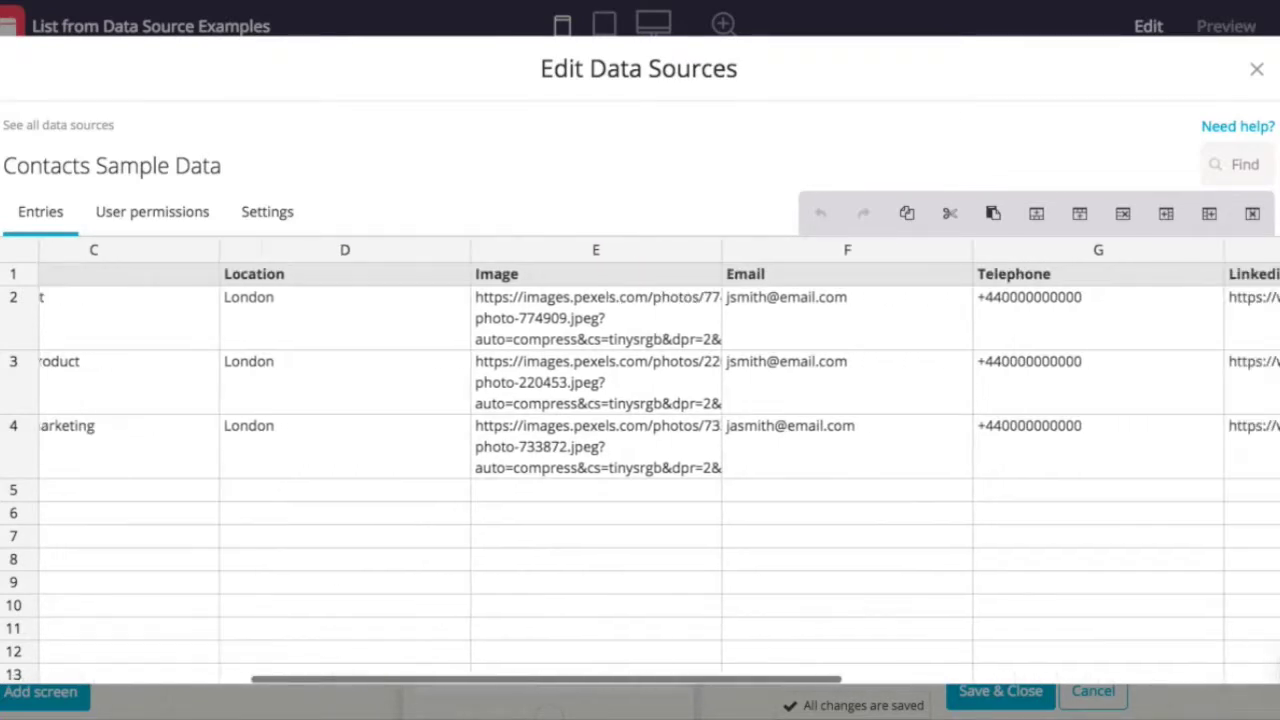
scroll(589, 372, "right", 3)
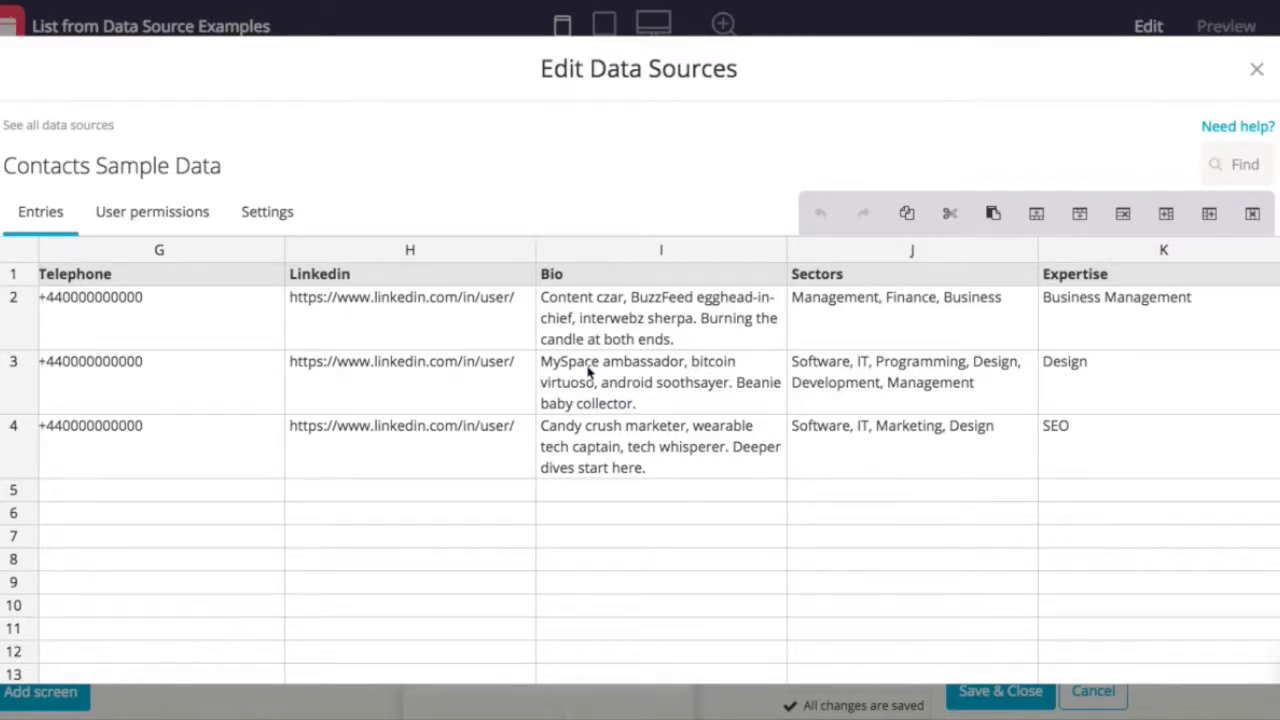
scroll(589, 371, "left", 4)
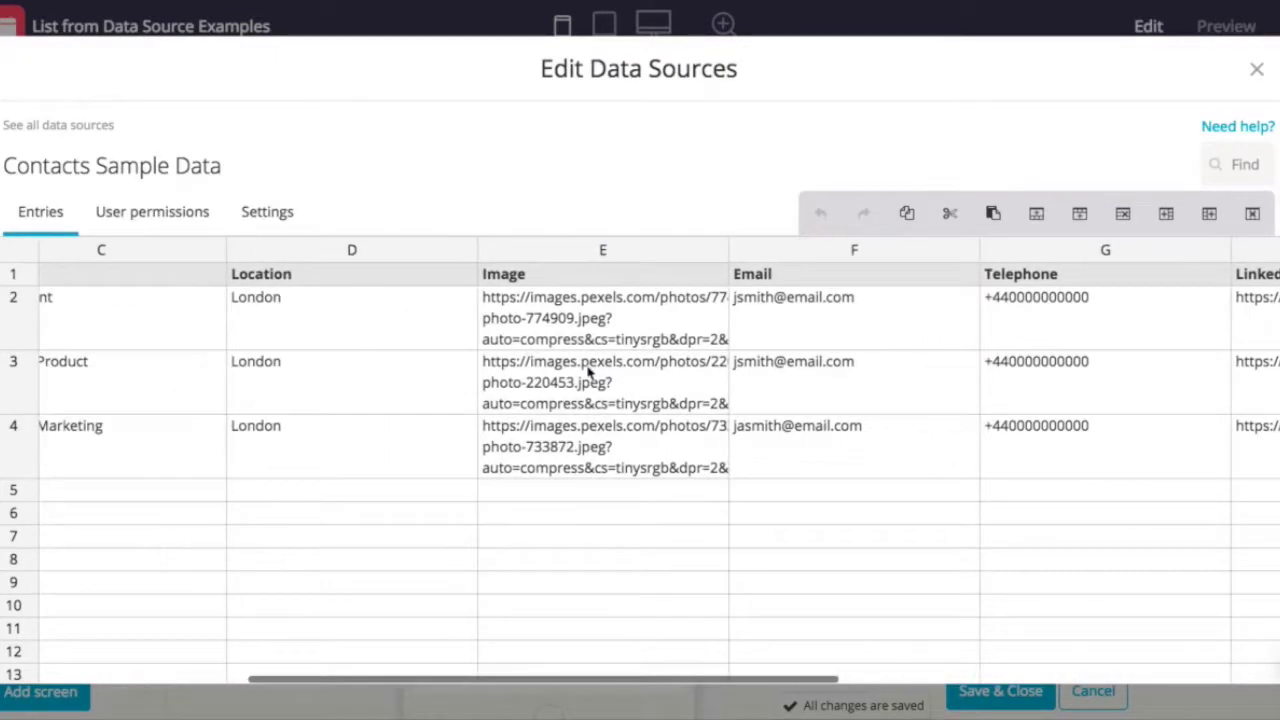
scroll(589, 372, "left", 3)
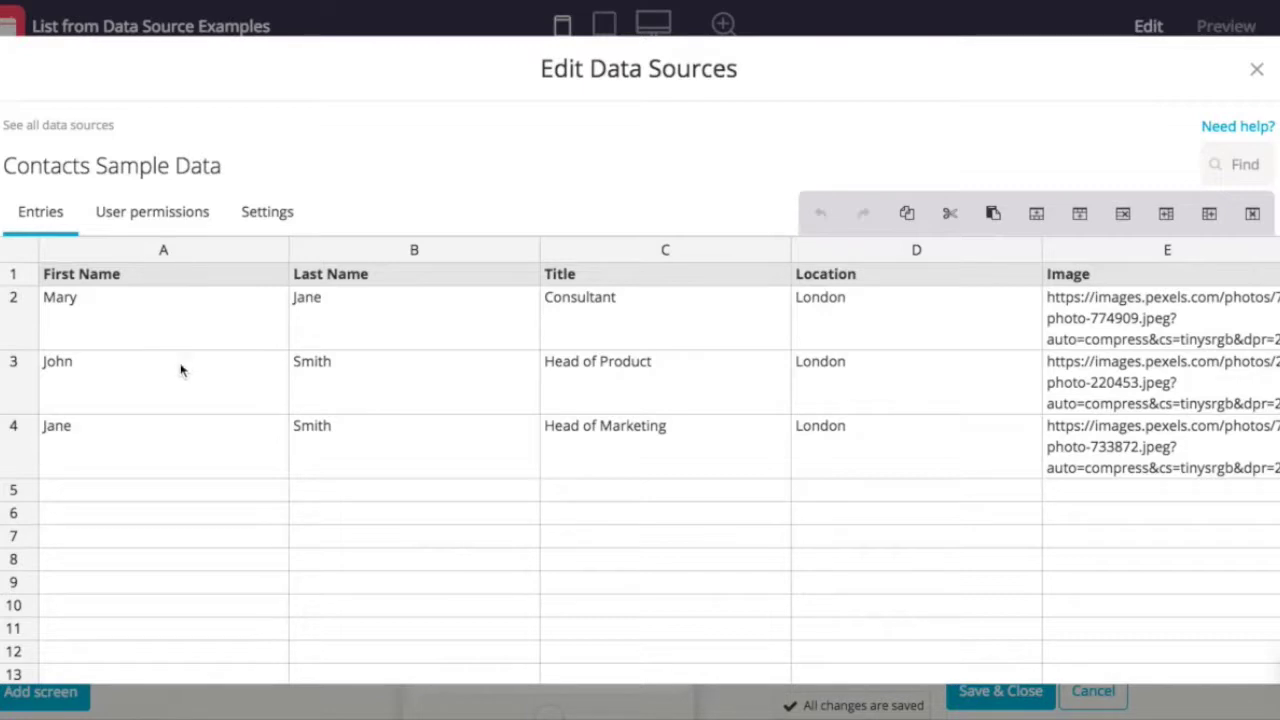
left_click(180, 286)
key("Right")
key("Right")
key("Right")
key("Right")
key("Right")
key("Right")
key("Right")
key("Right")
key("Right")
key("Right")
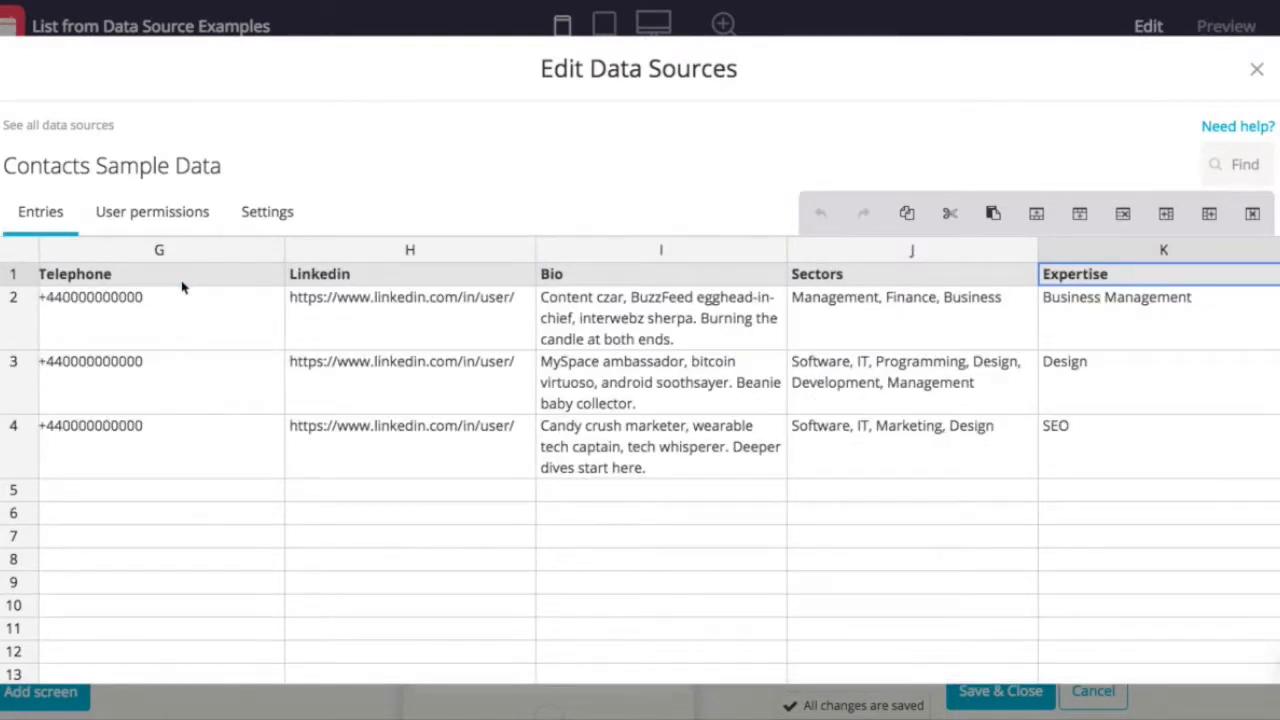
key("Left")
key("Left")
key("Left")
key("Left")
key("Left")
key("Left")
key("Left")
key("Left")
key("Left")
key("Left")
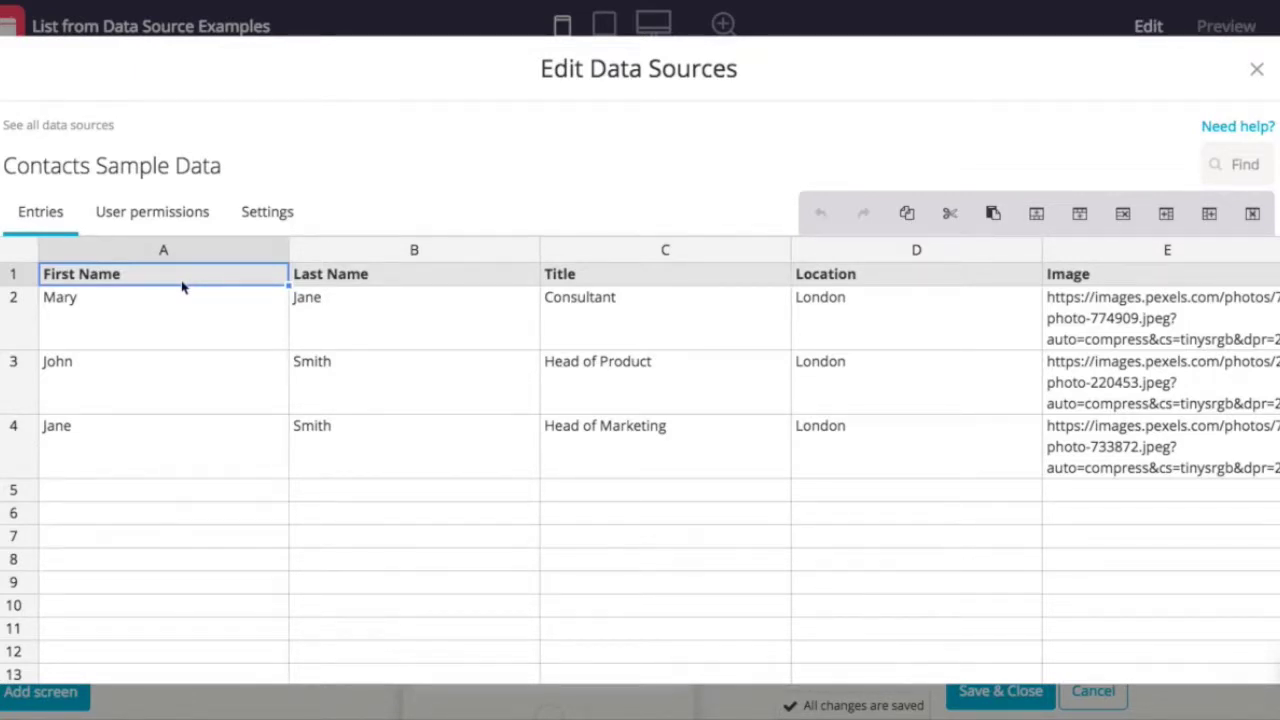
- Enter a contact's first and last name, title Fliplet and location Toronto in row 5, then save
left_click(171, 476)
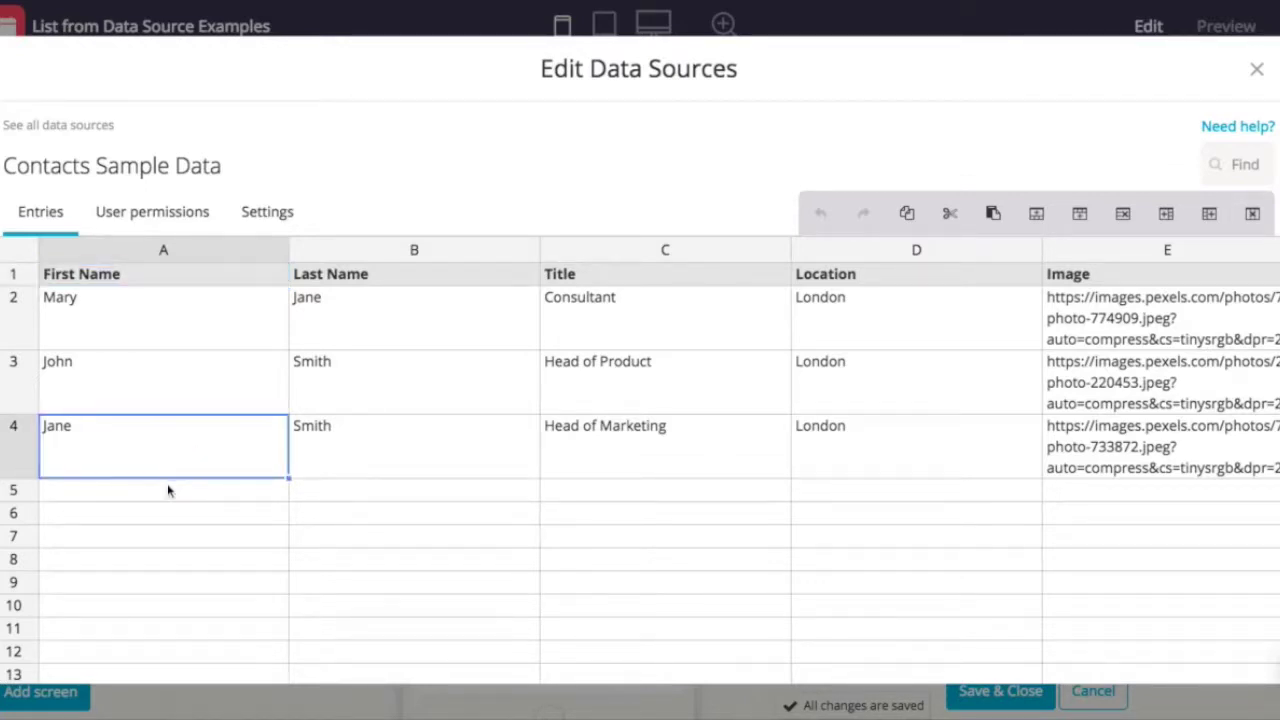
left_click(168, 490)
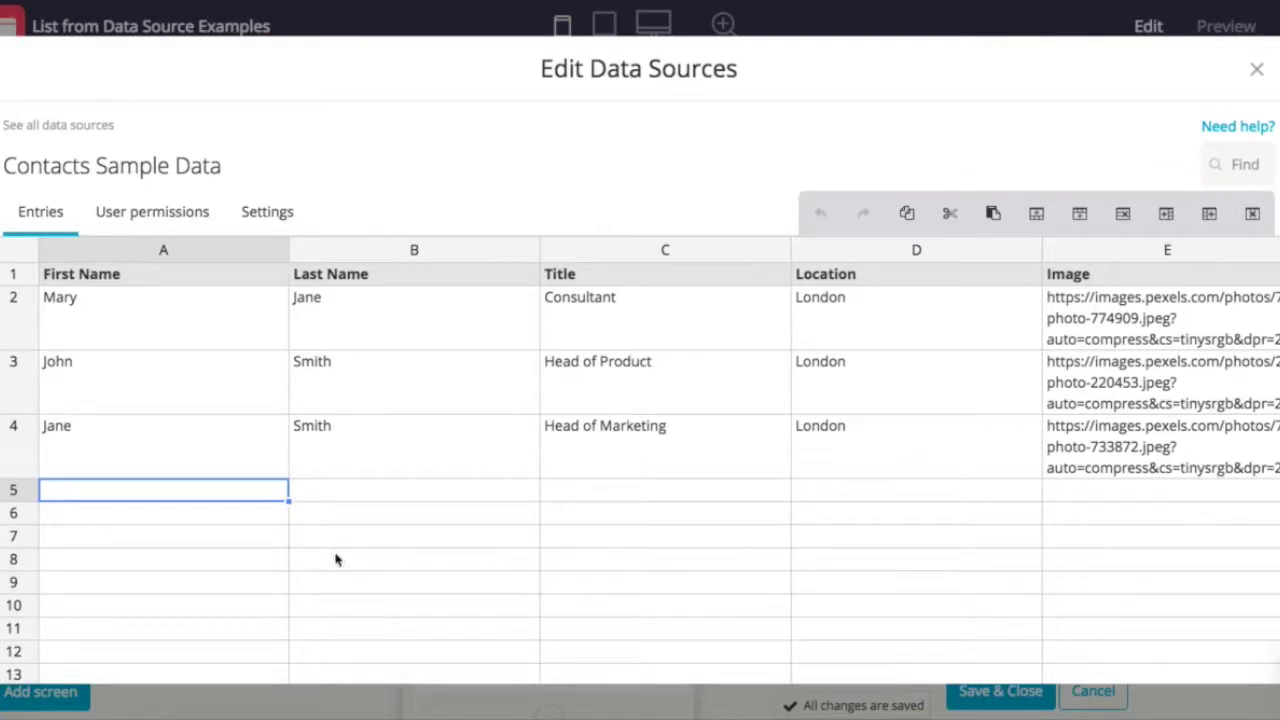
key("Tab")
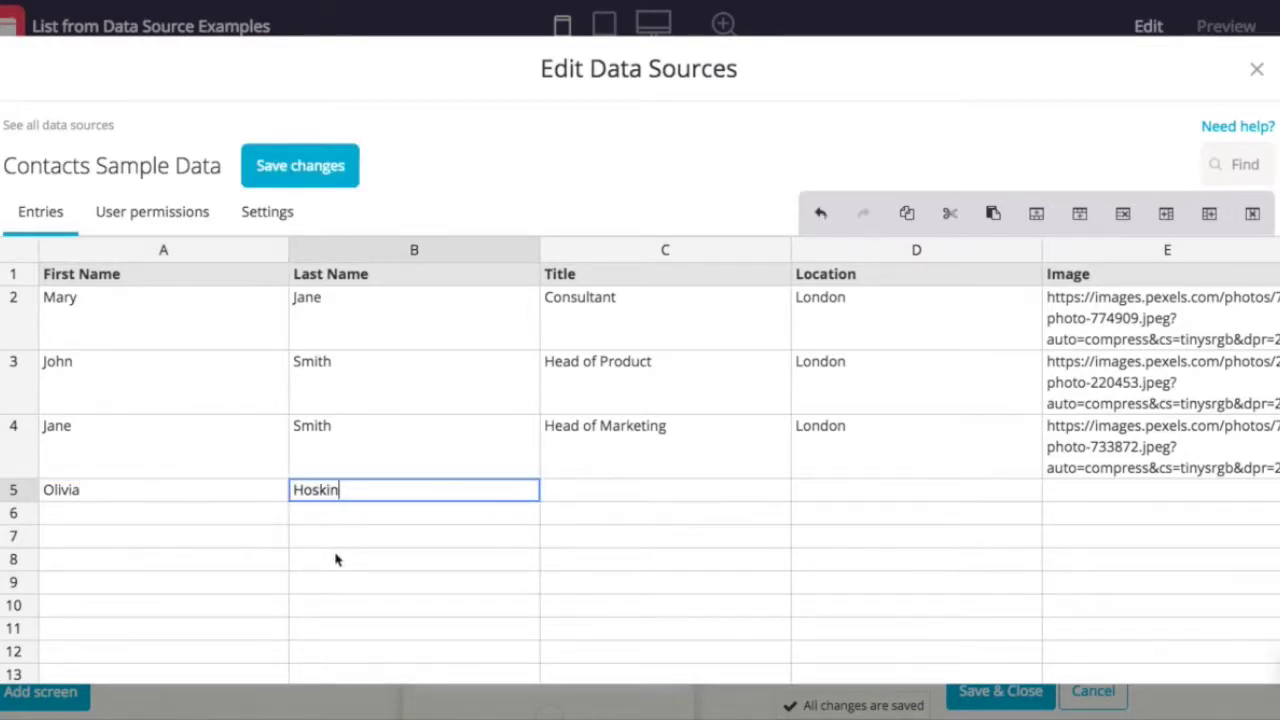
key("Tab")
type("Fliplet")
key("Tab")
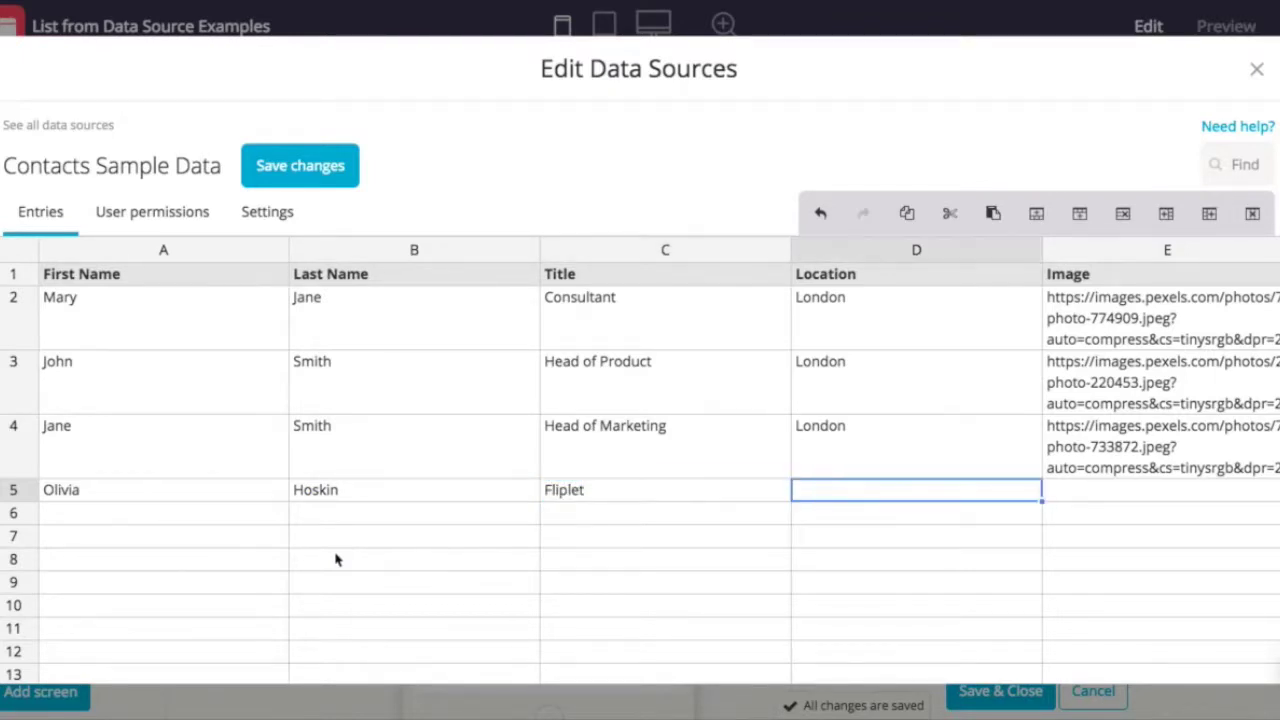
type("Toronto")
scroll(667, 531, "right", 10)
scroll(667, 538, "left", 10)
left_click(268, 172)
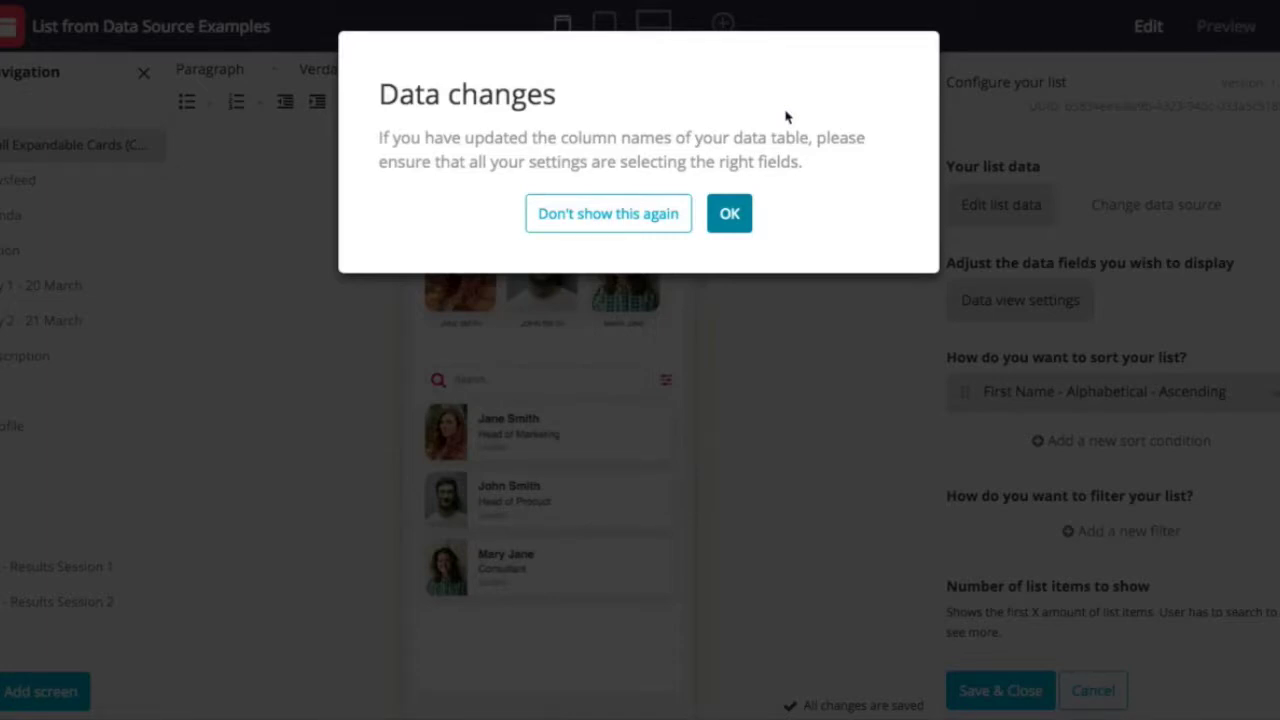
- Acknowledge the Data changes notice and save and close the list settings
left_click(730, 216)
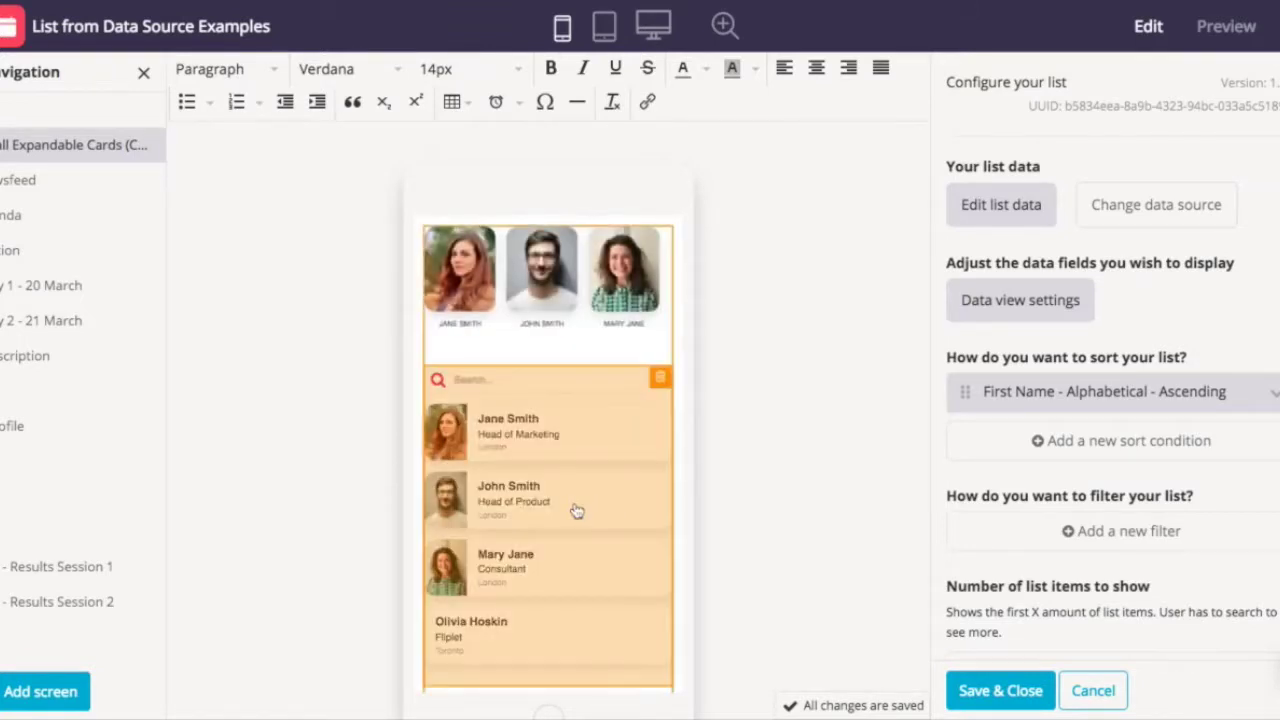
scroll(795, 538, "down", 1)
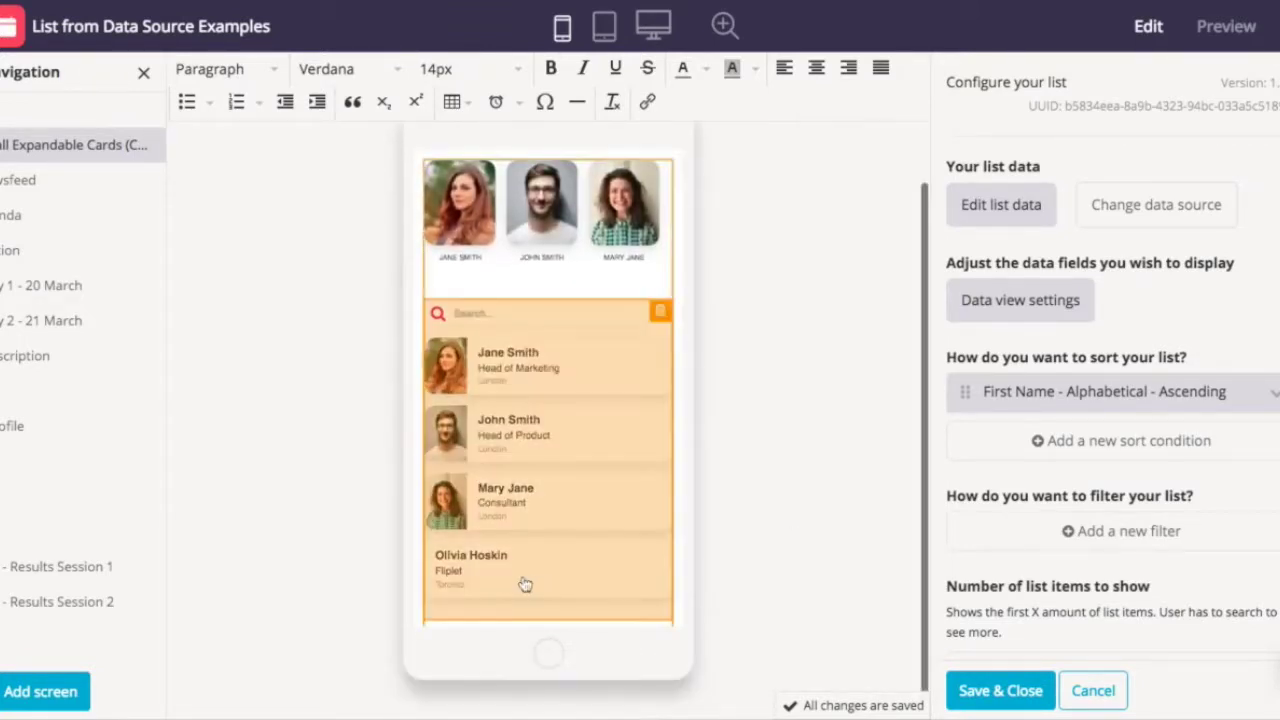
left_click(999, 691)
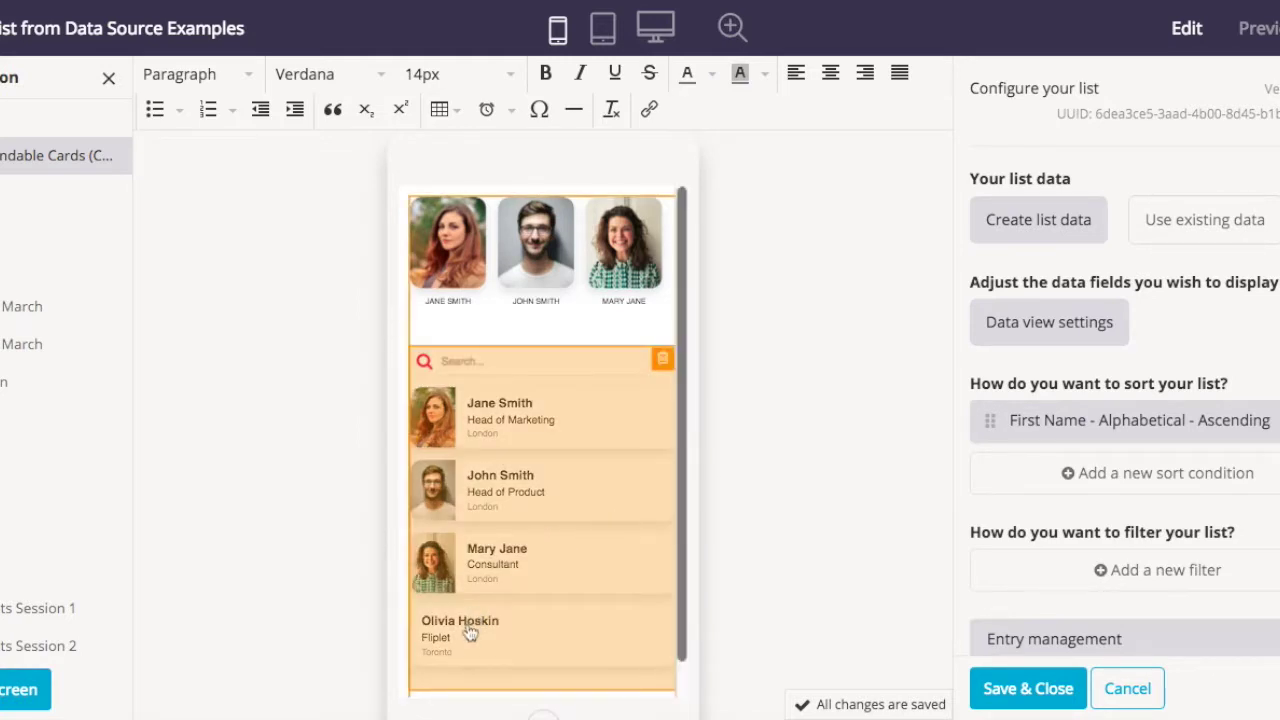
- Reopen the contact list's settings and go to its Data view settings
left_click(532, 572)
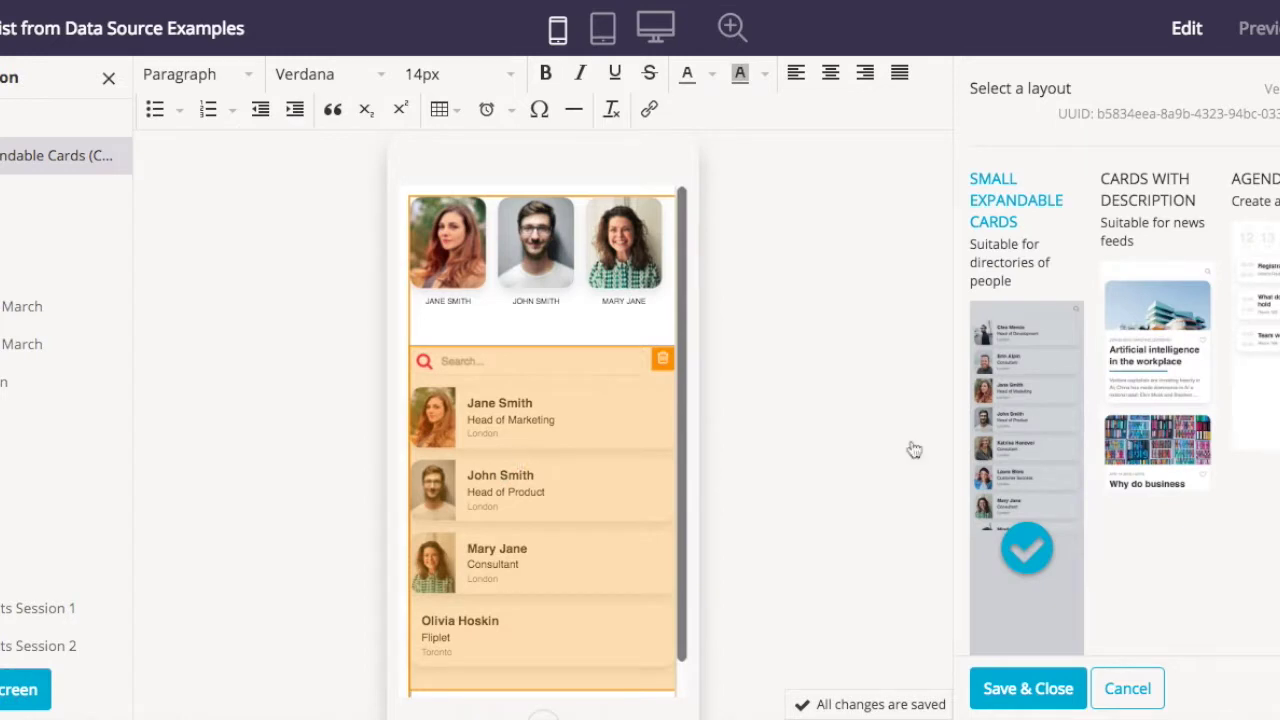
scroll(1110, 405, "down", 1)
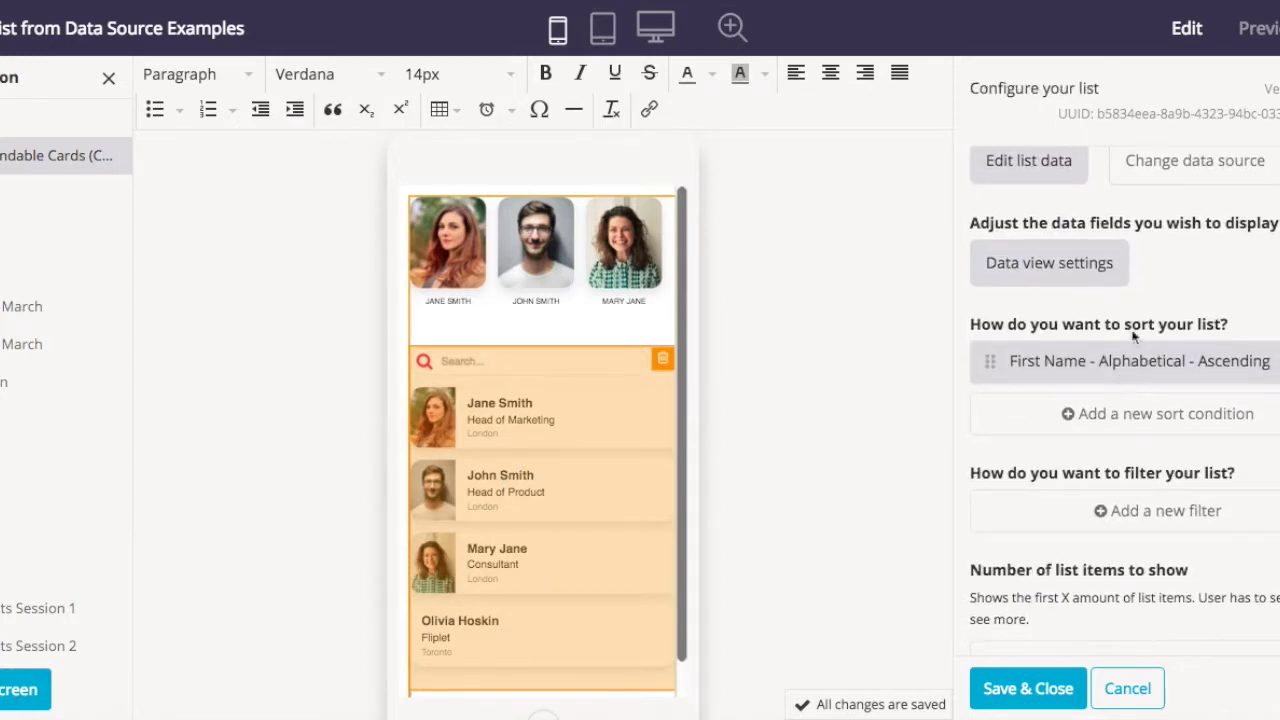
scroll(1166, 278, "down", 2)
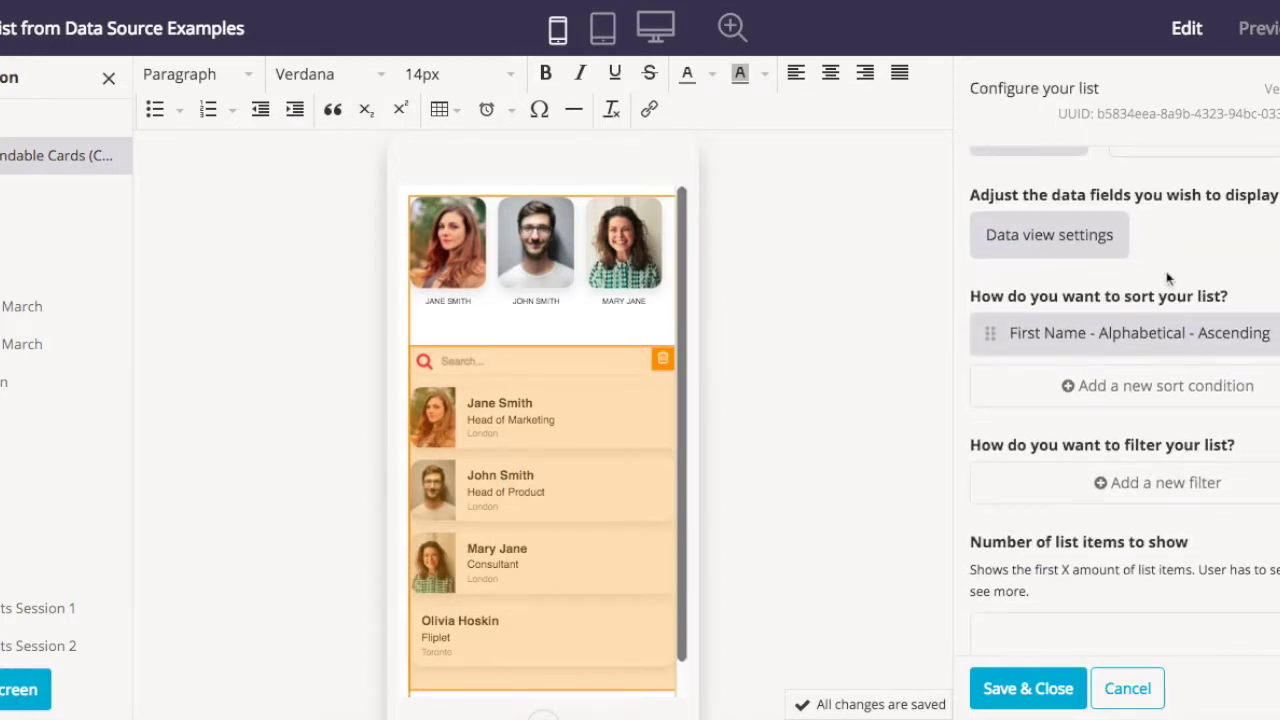
scroll(1165, 273, "up", 2)
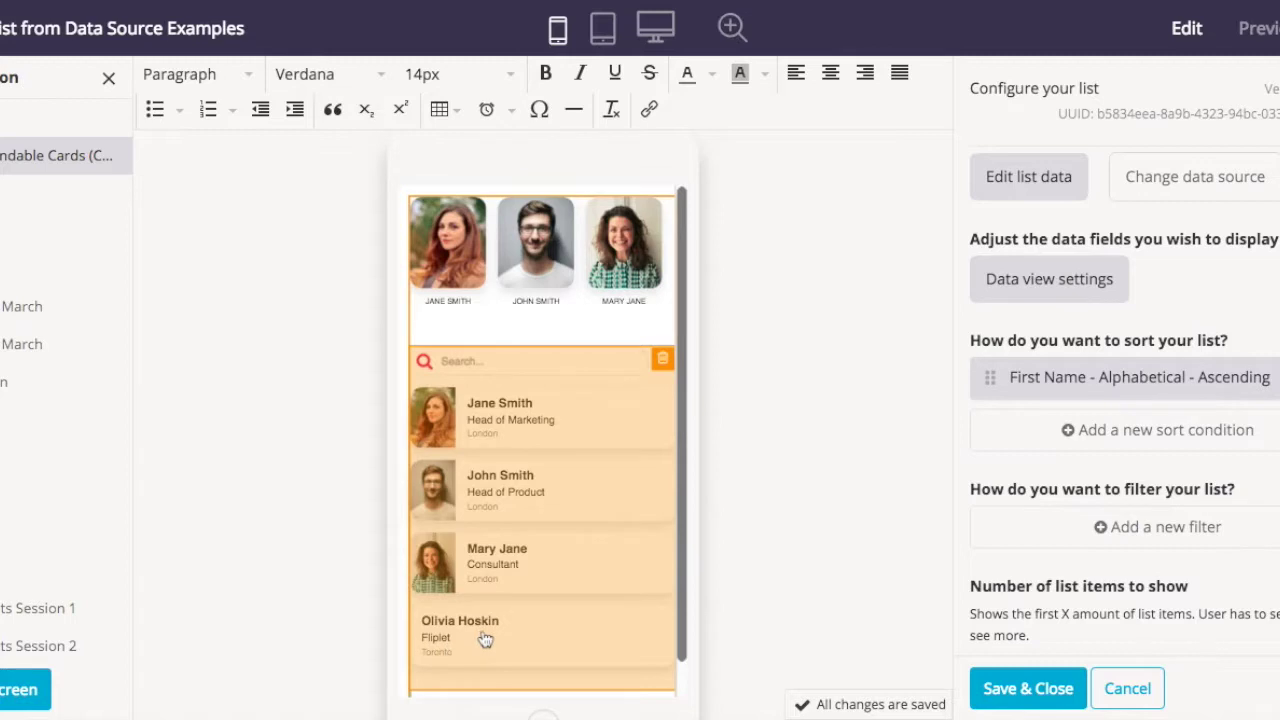
left_click(1083, 280)
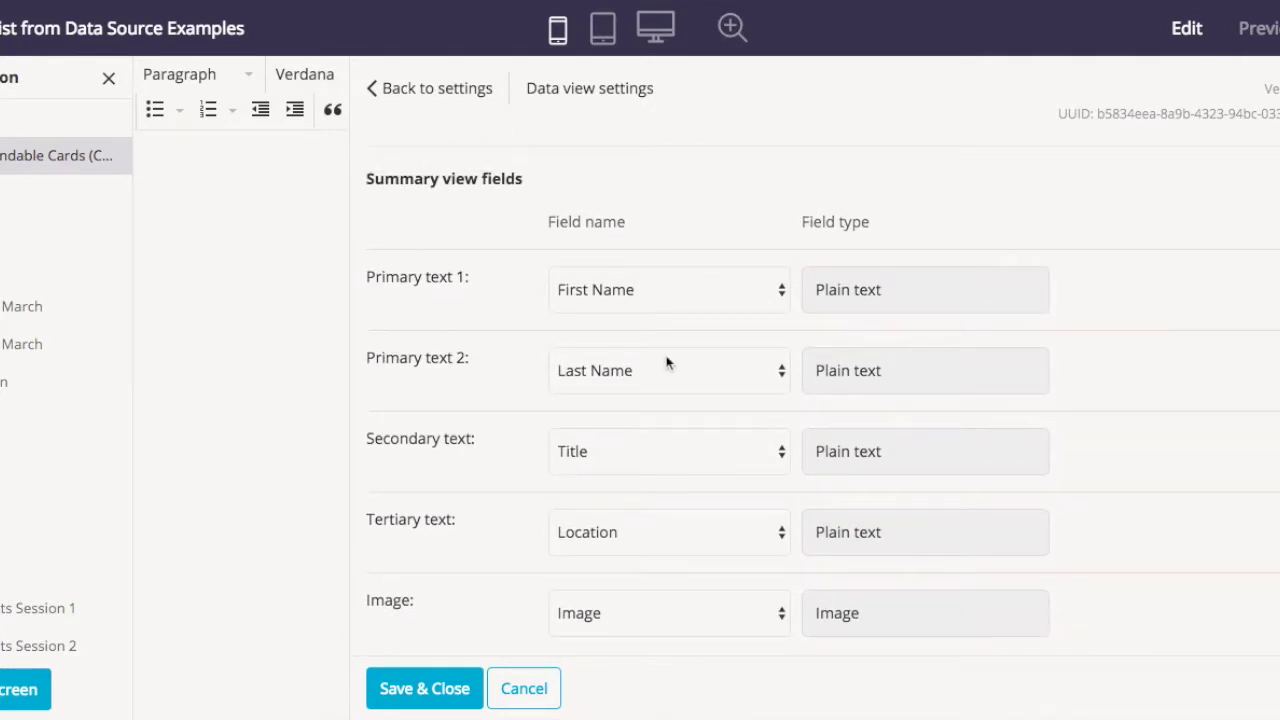
- Set the cards' Tertiary text field to None and save the change
scroll(667, 363, "down", 3)
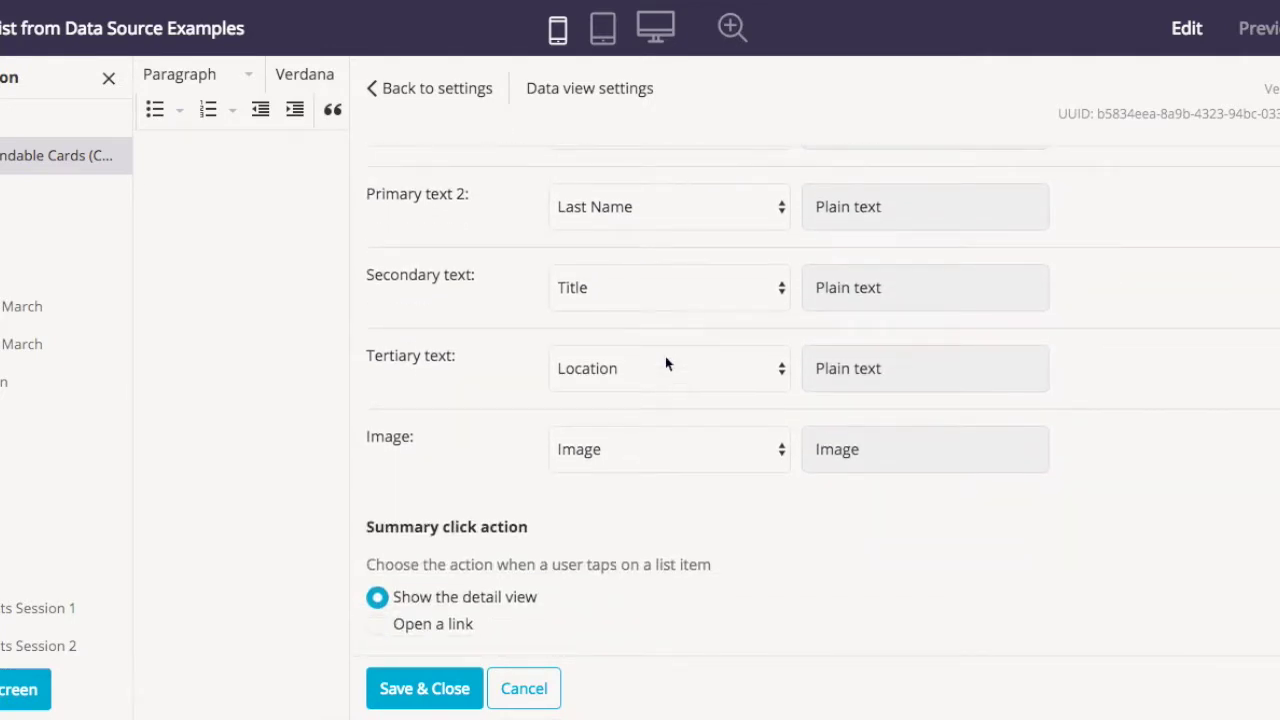
left_click(667, 363)
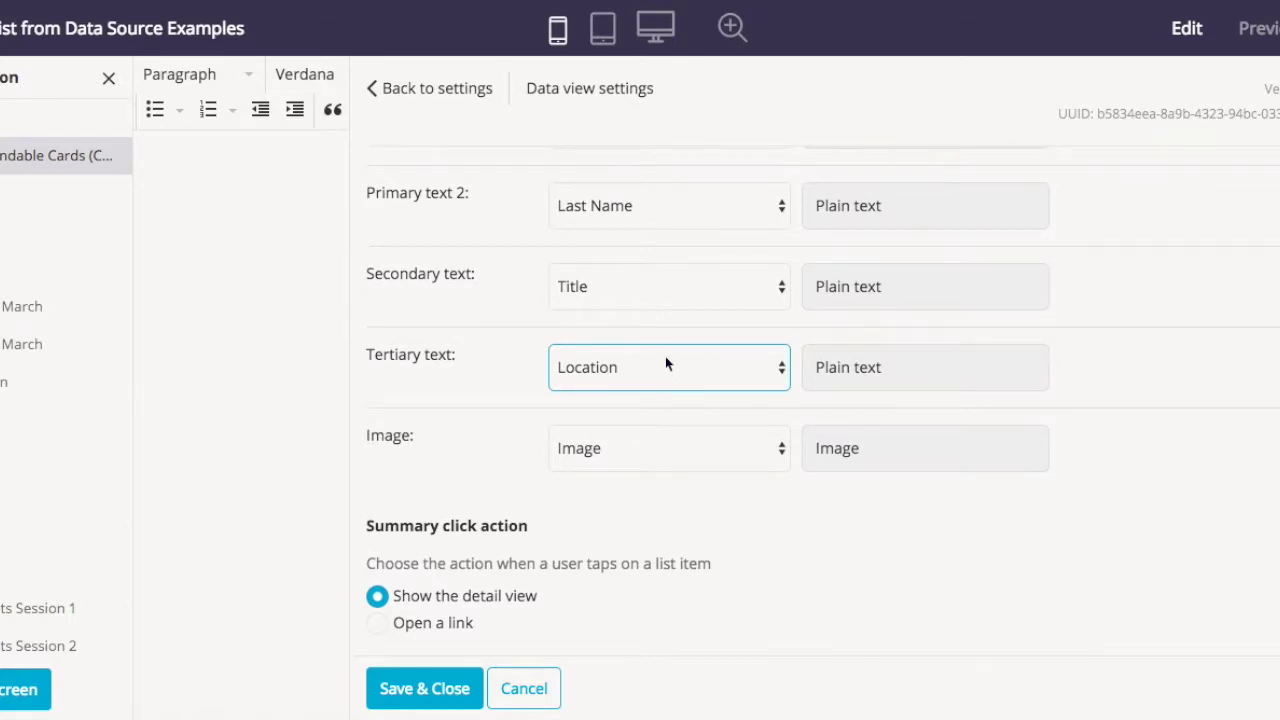
left_click(624, 256)
left_click(457, 694)
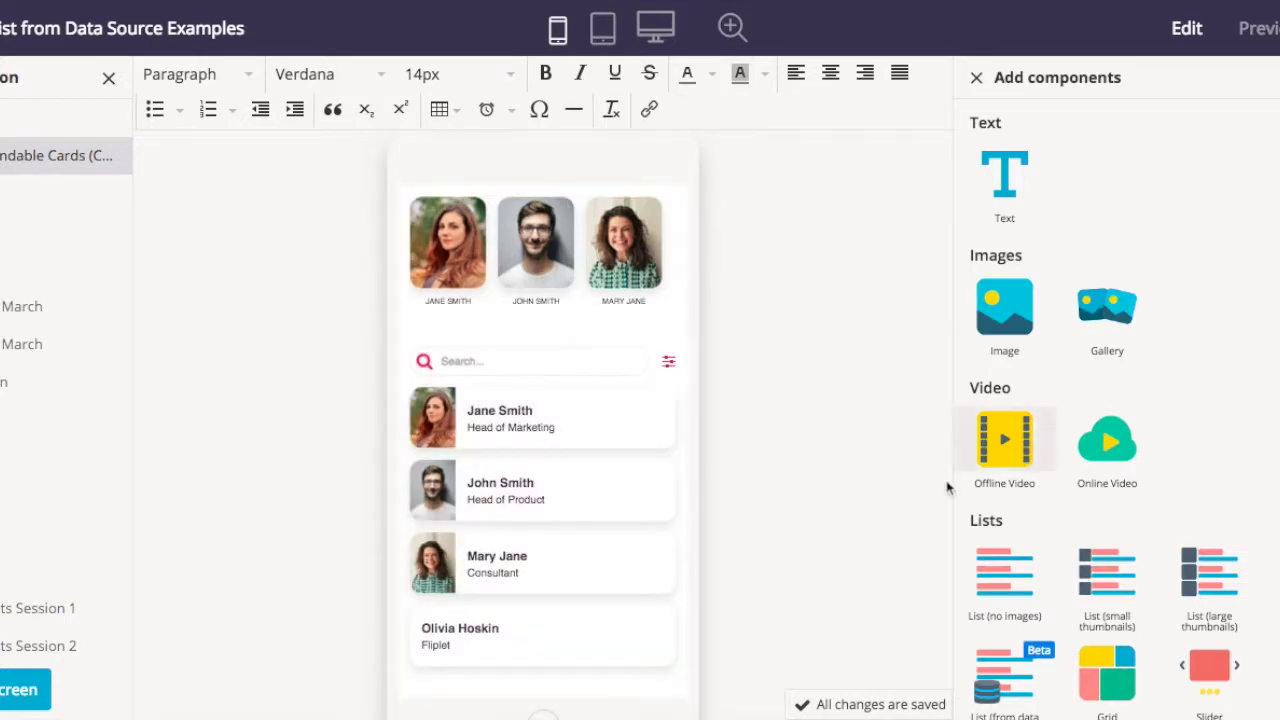
left_click(527, 527)
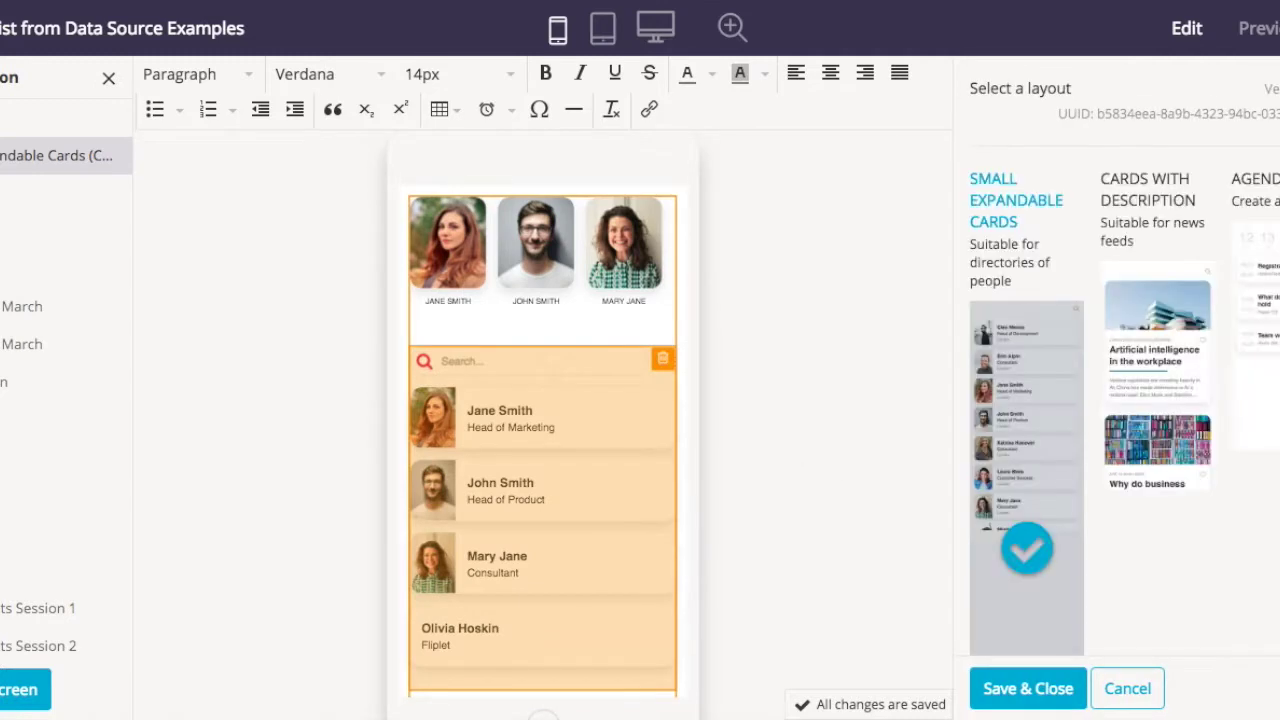
scroll(1177, 434, "down", 2)
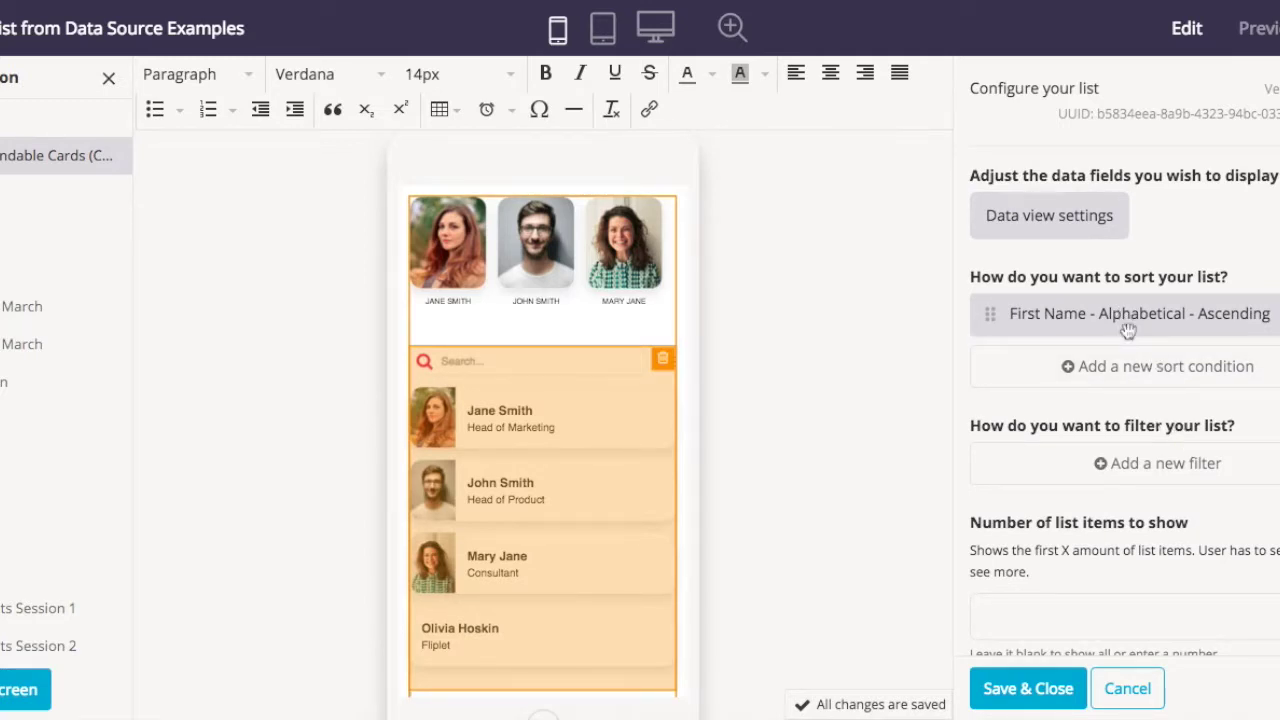
scroll(1131, 339, "down", 1)
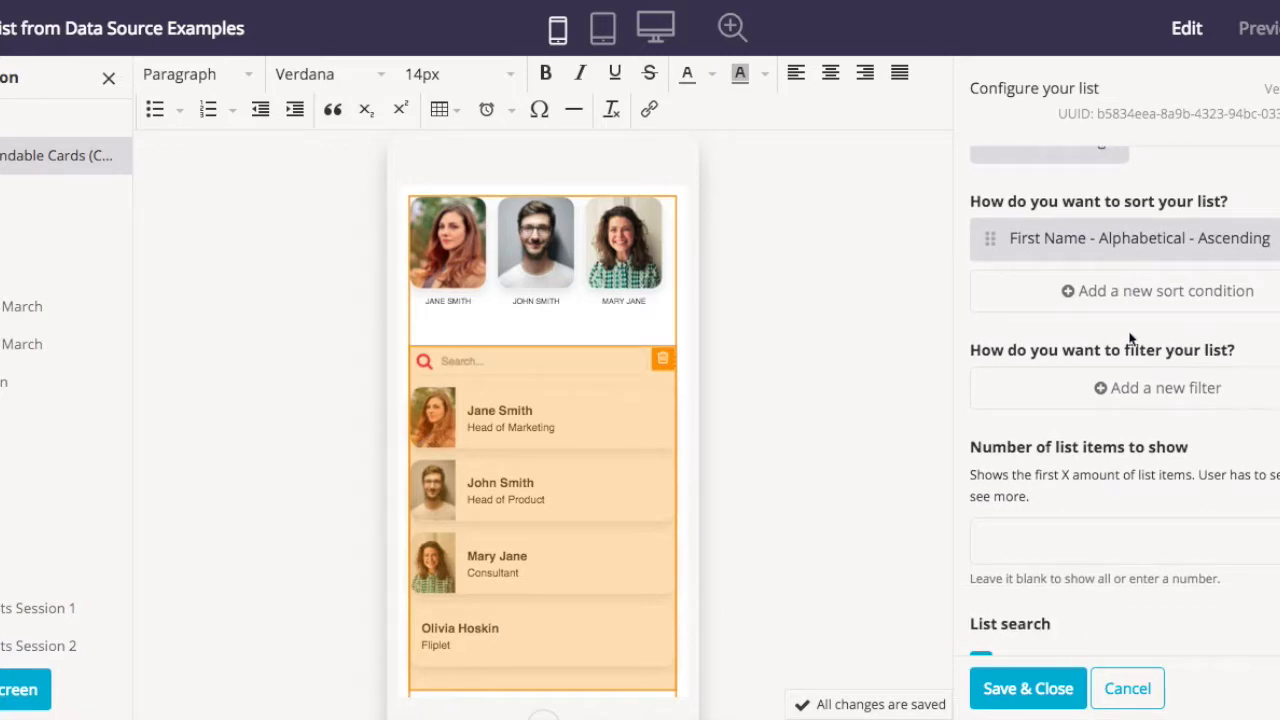
scroll(1131, 339, "down", 4)
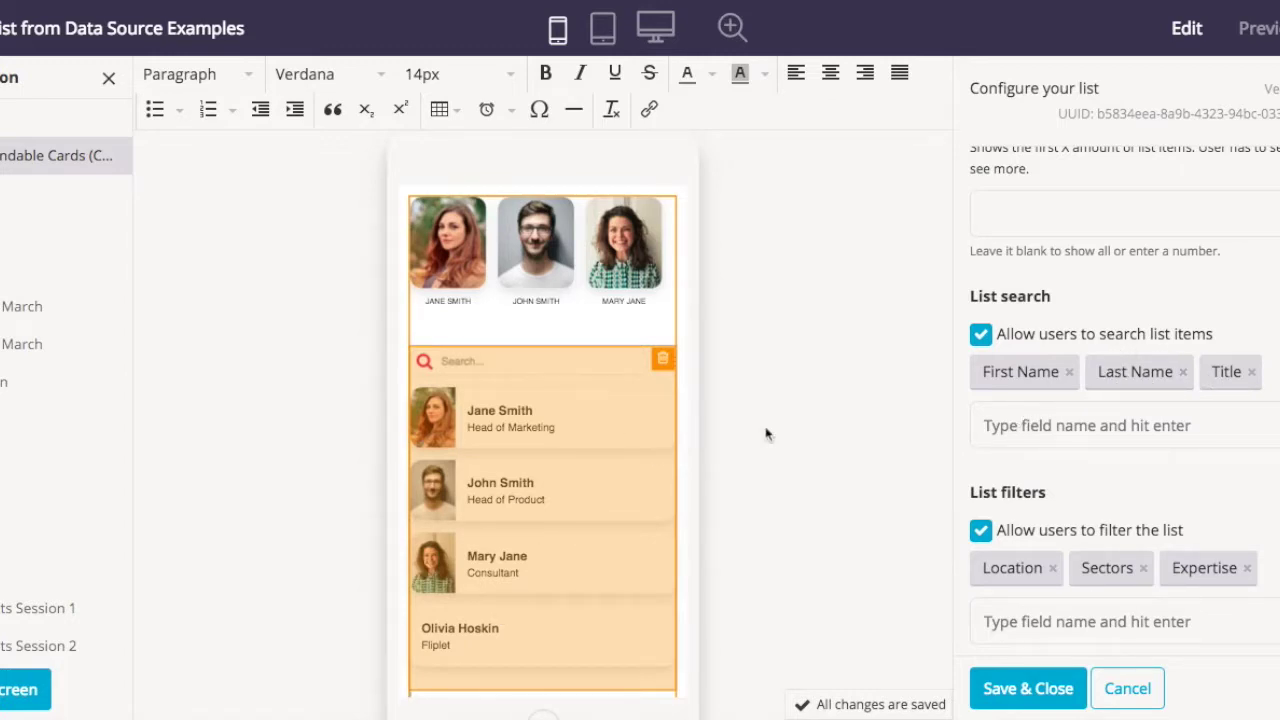
left_click(1038, 426)
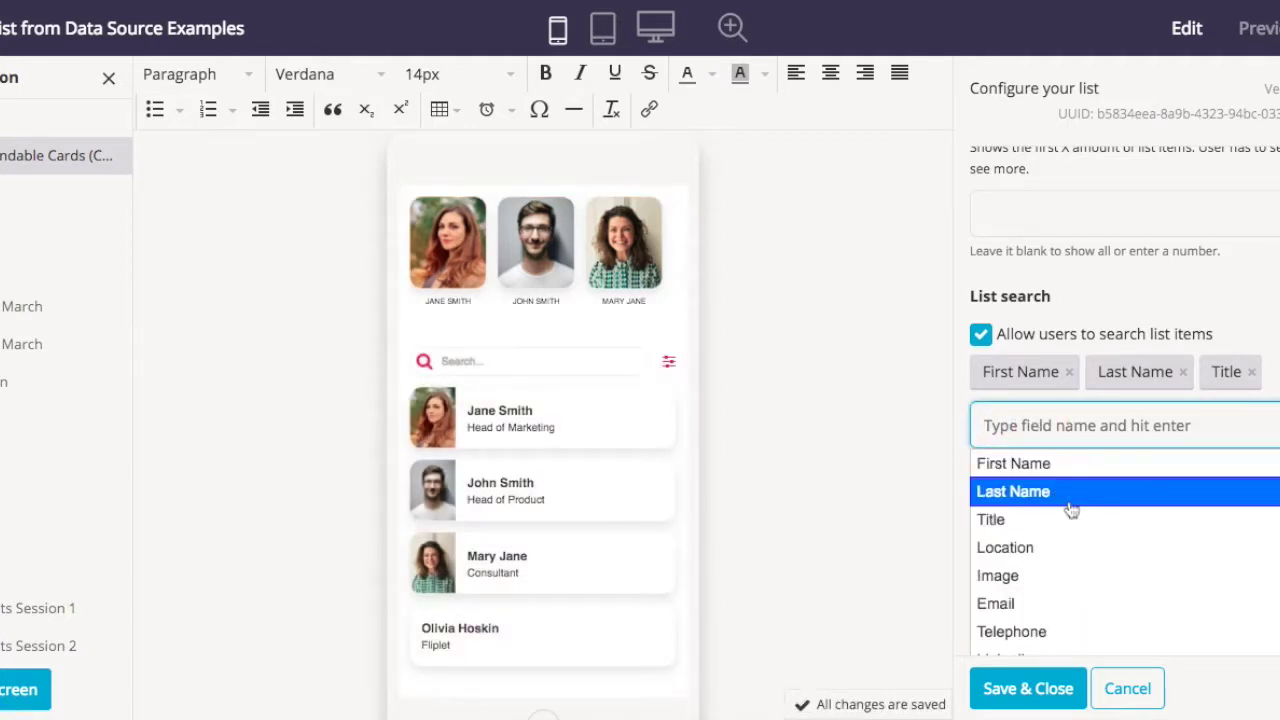
scroll(1072, 518, "down", 1)
scroll(1068, 582, "down", 1)
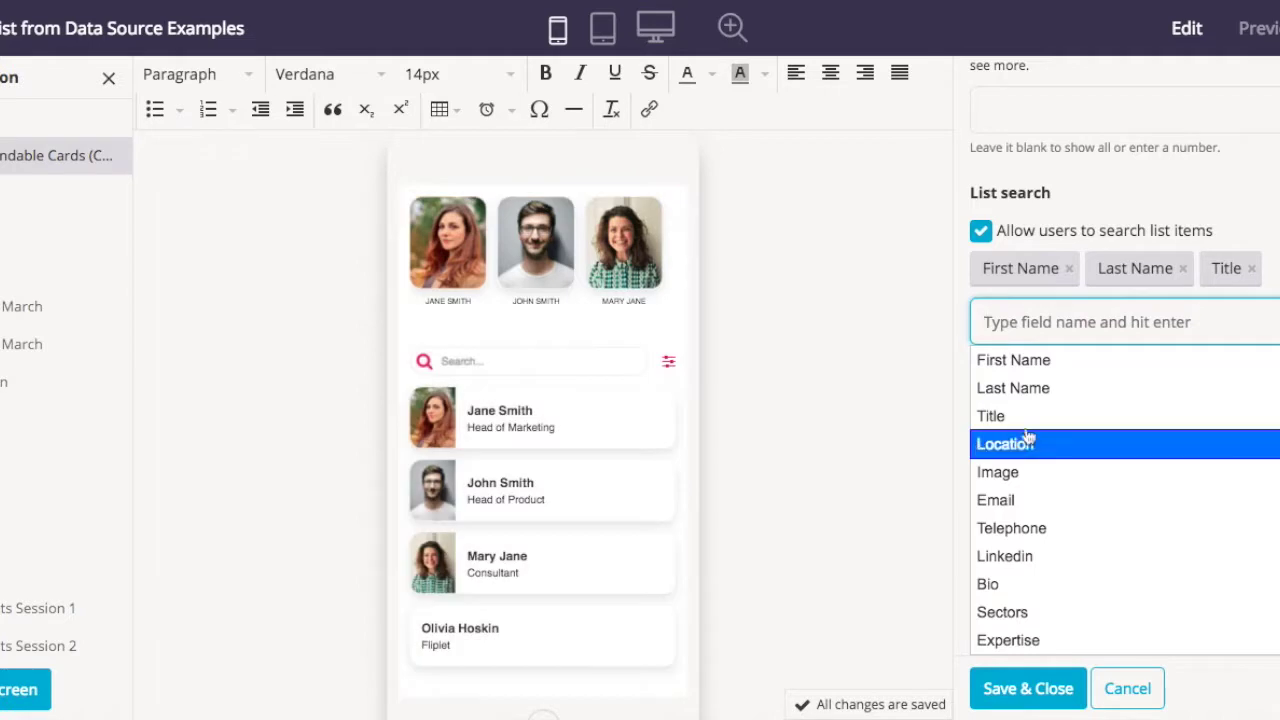
left_click(1256, 196)
scroll(1272, 192, "up", 2)
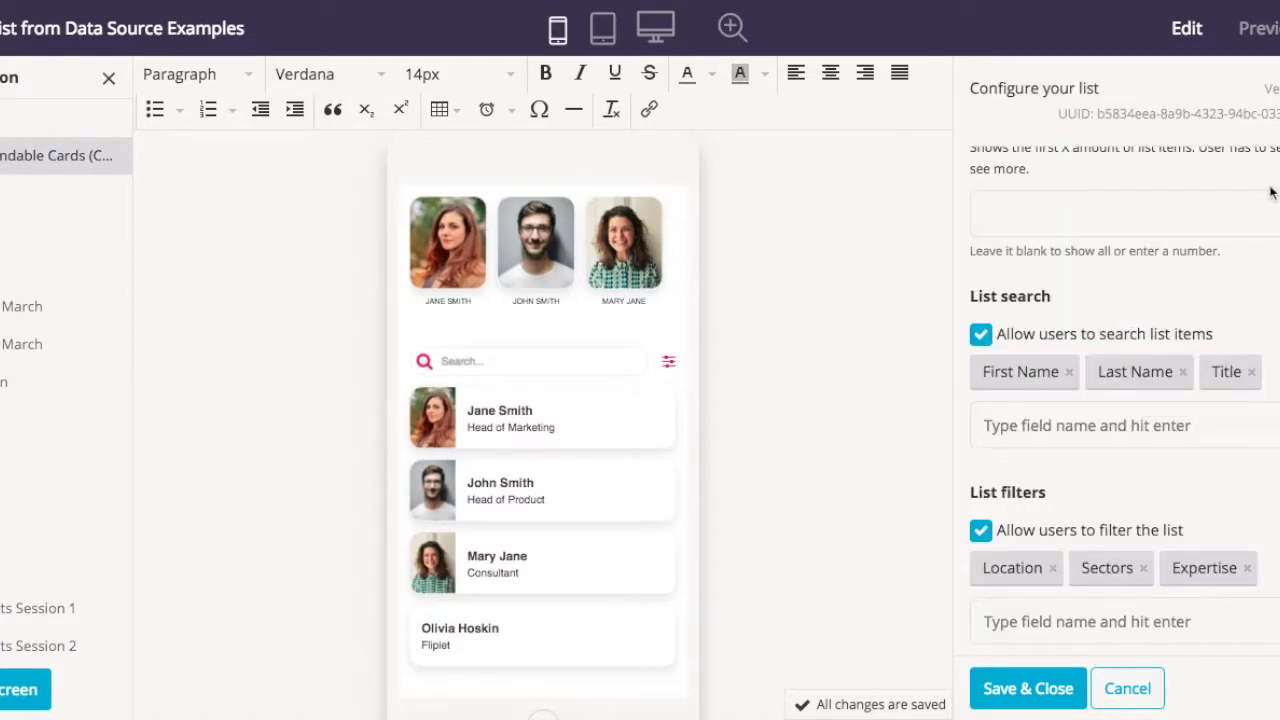
left_click(1026, 690)
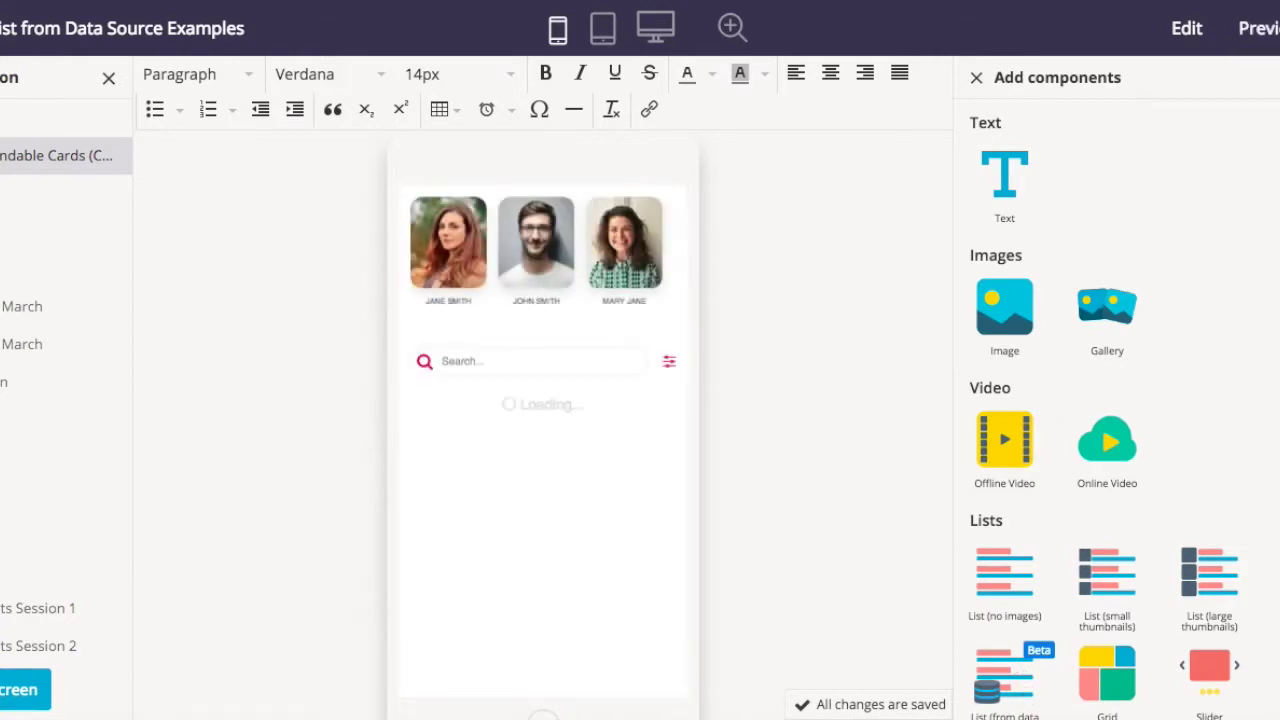
left_click(1260, 30)
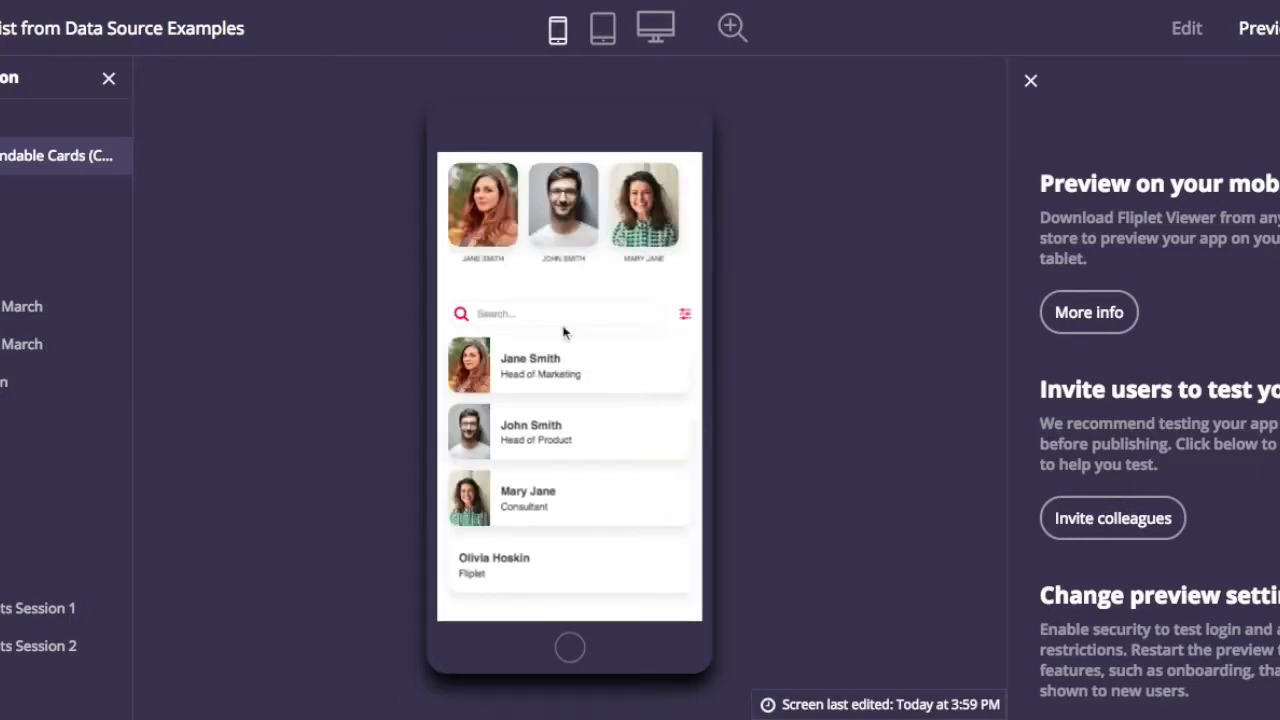
left_click(548, 311)
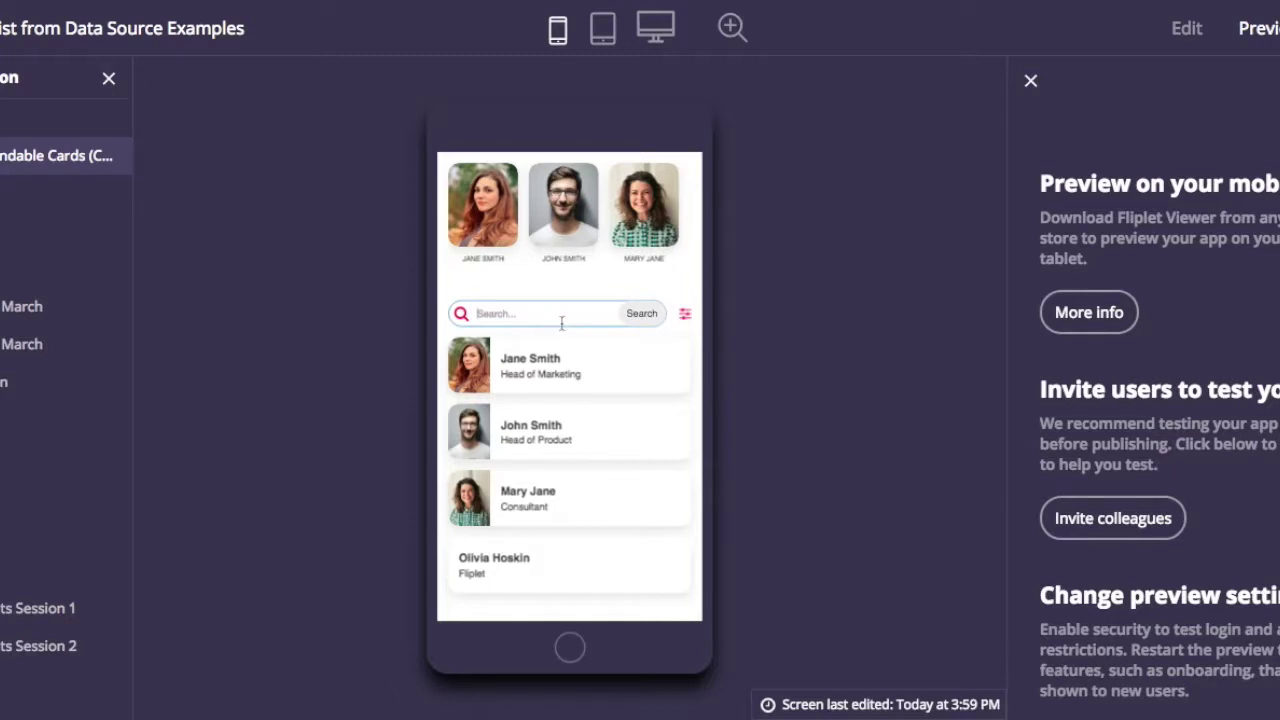
type("Olivia")
key("Return")
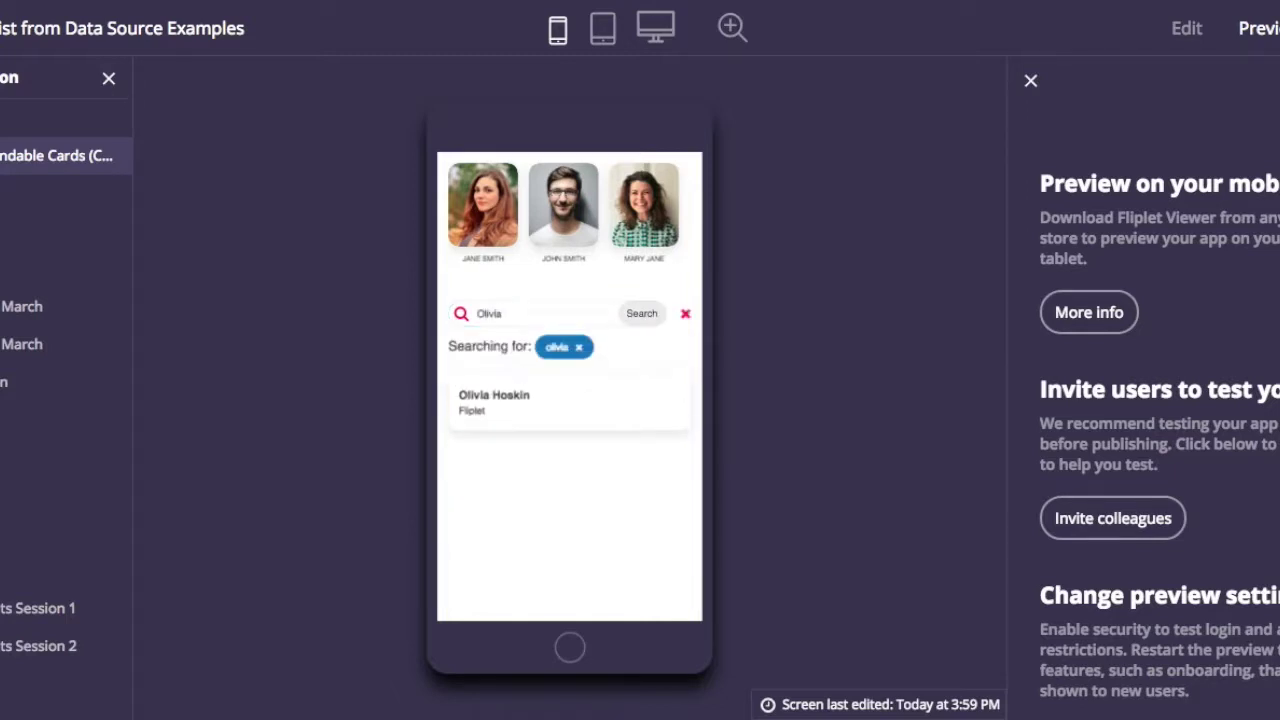
left_click(683, 317)
double_click(534, 315)
key("BackSpace")
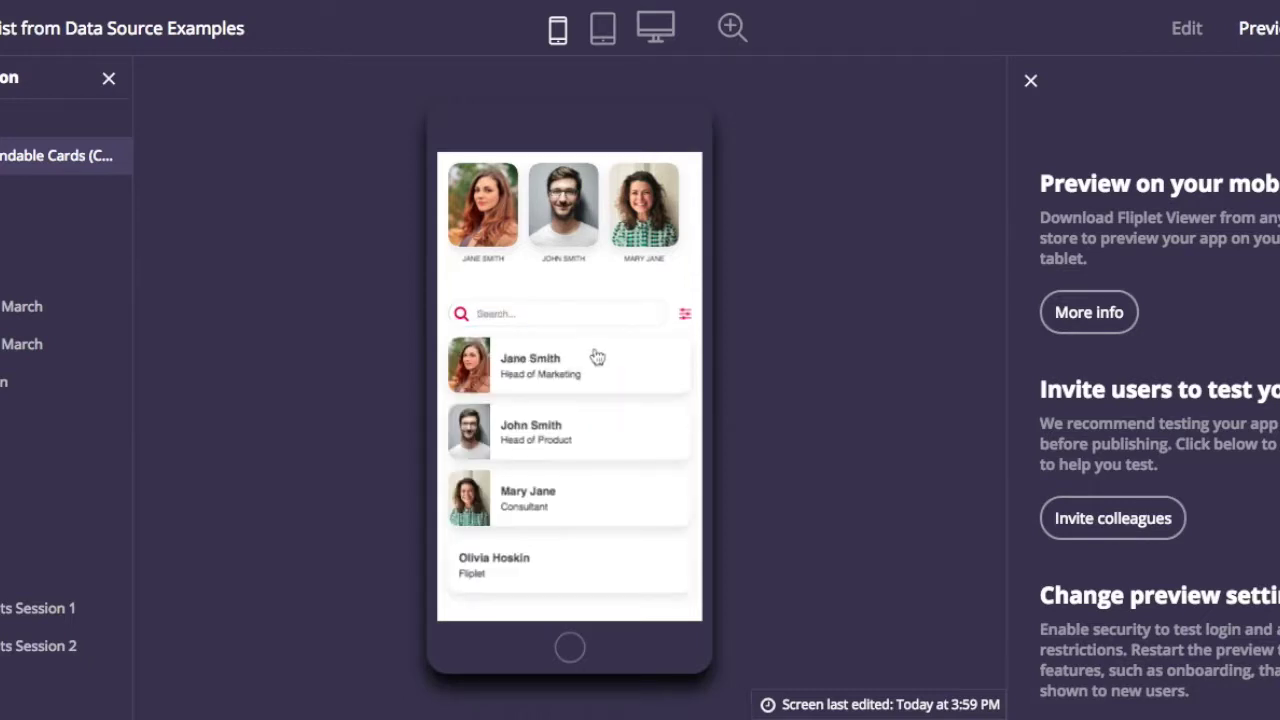
left_click(562, 316)
type("Toronto")
key("Return")
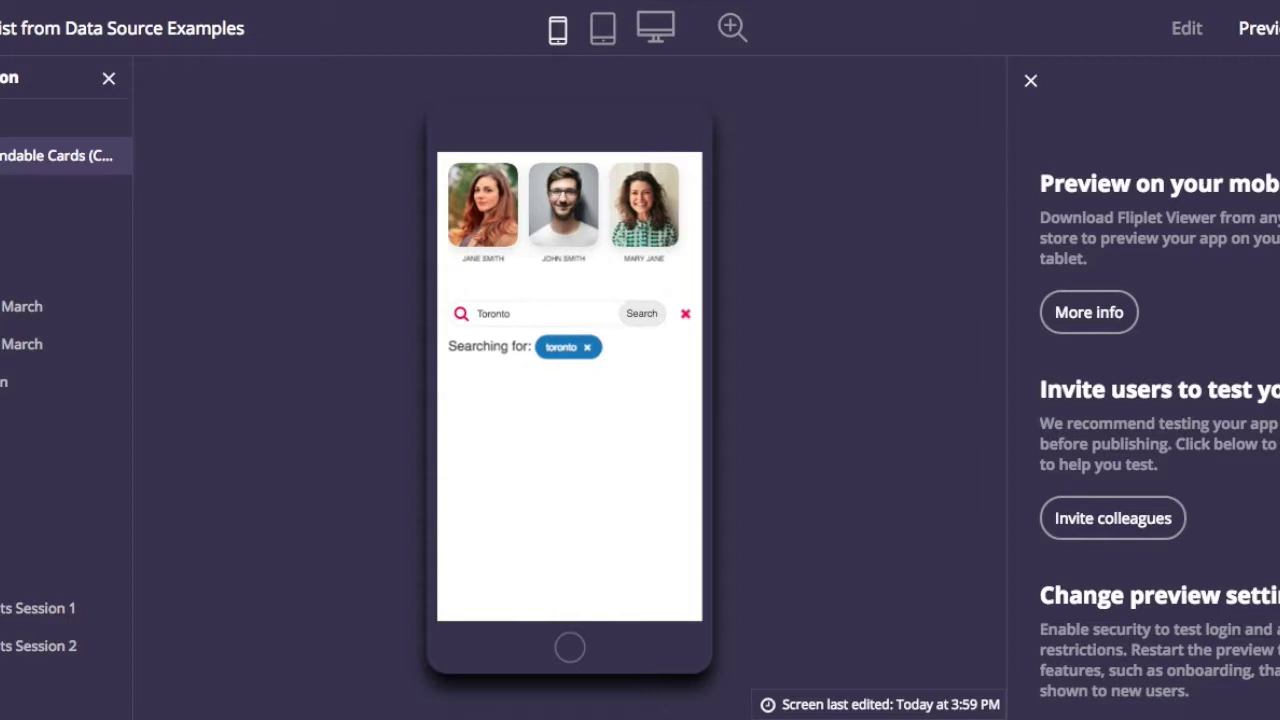
double_click(493, 313)
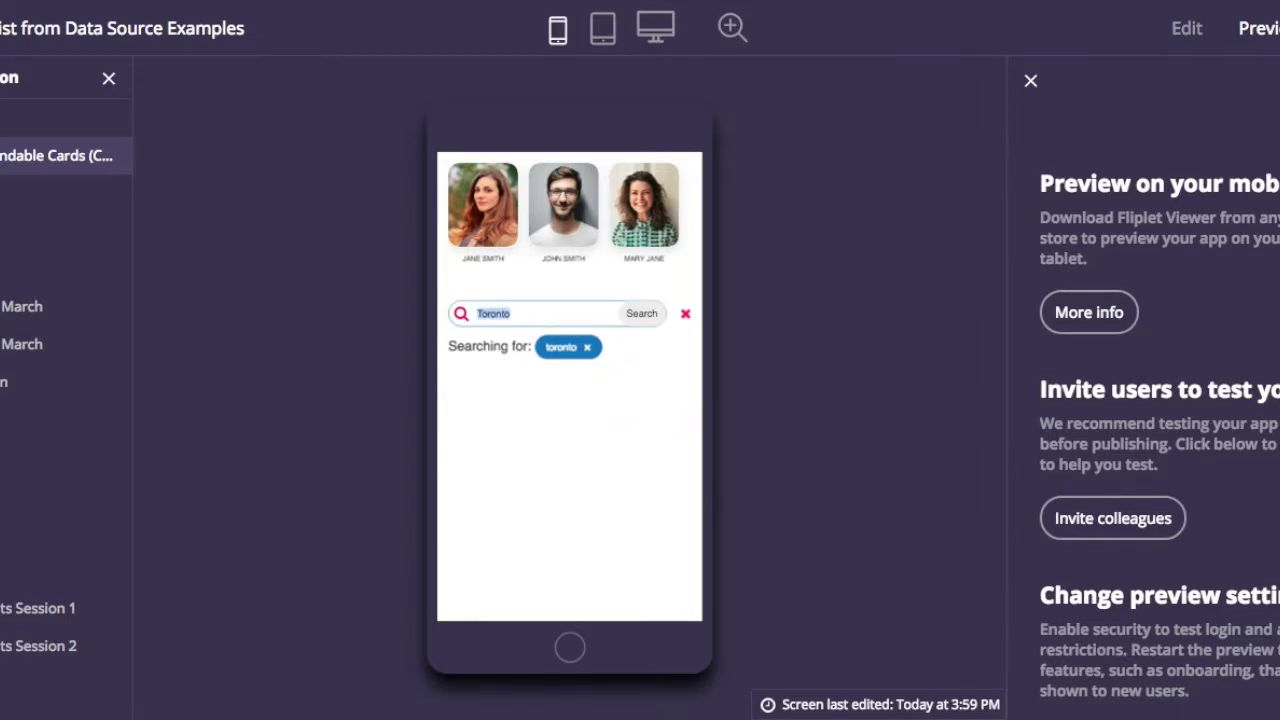
key("BackSpace")
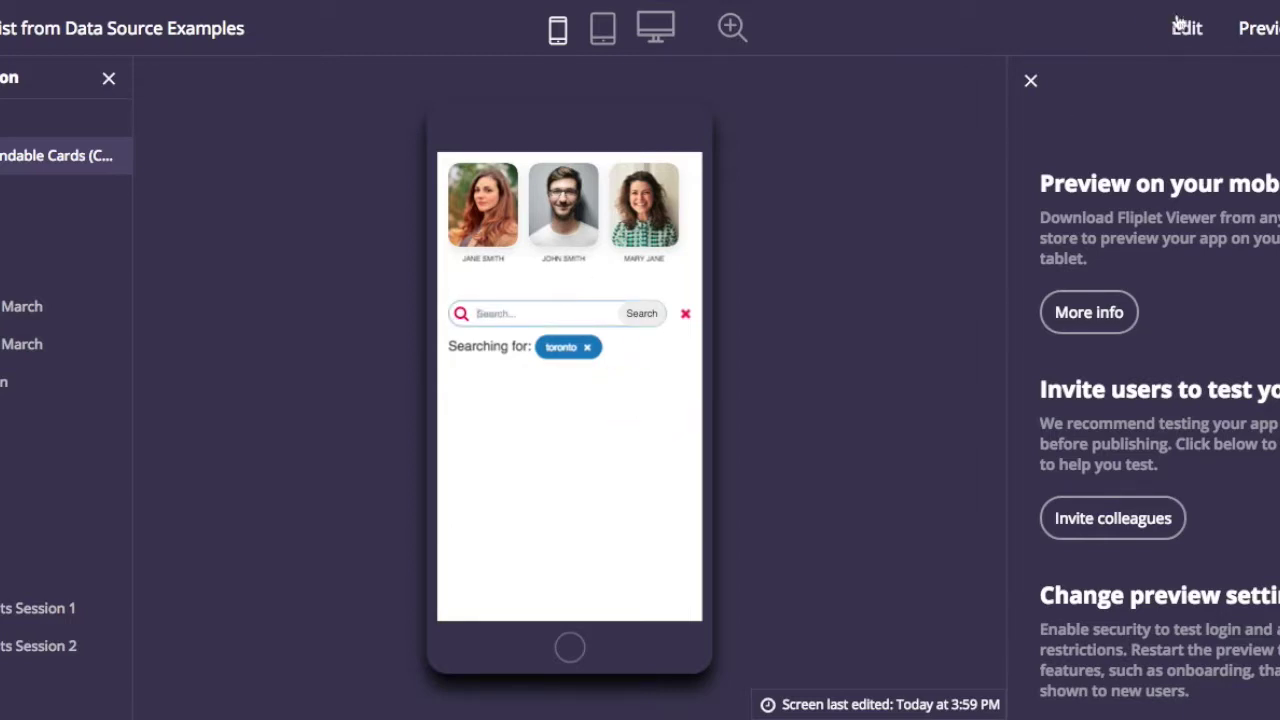
left_click(1187, 28)
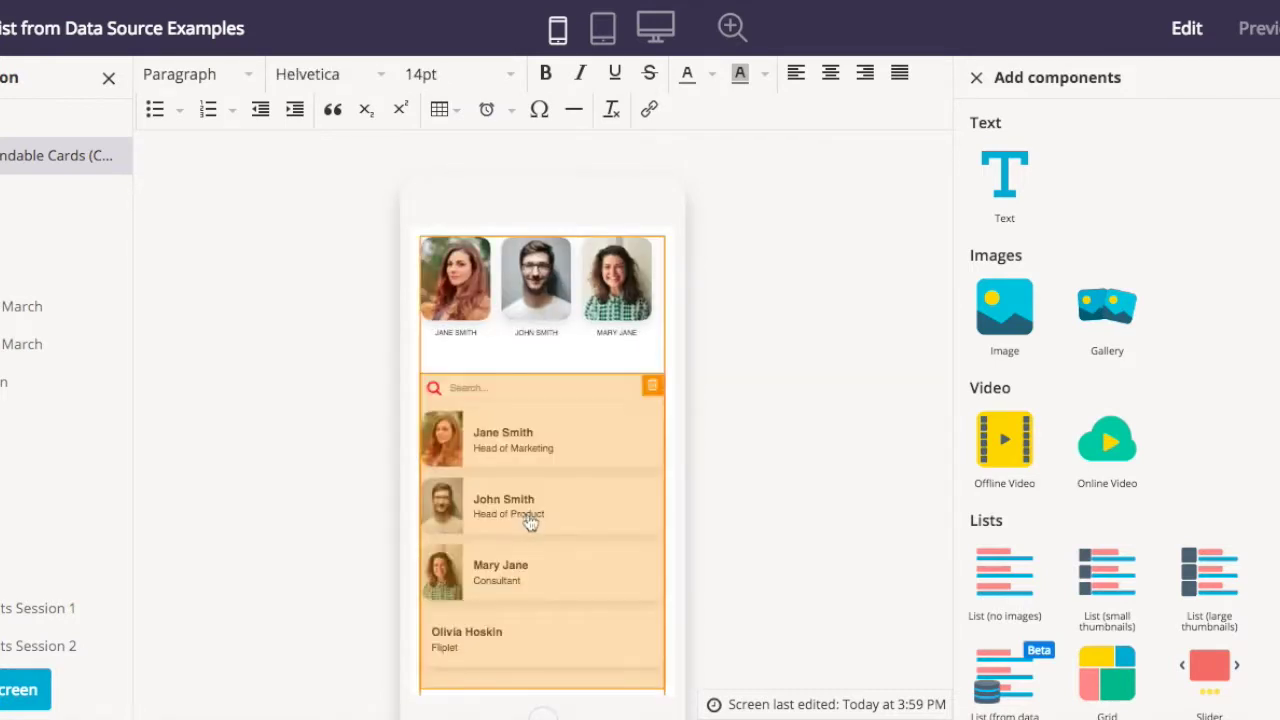
- Add Location to the List search fields alongside First Name, Last Name and Title, then save
left_click(528, 522)
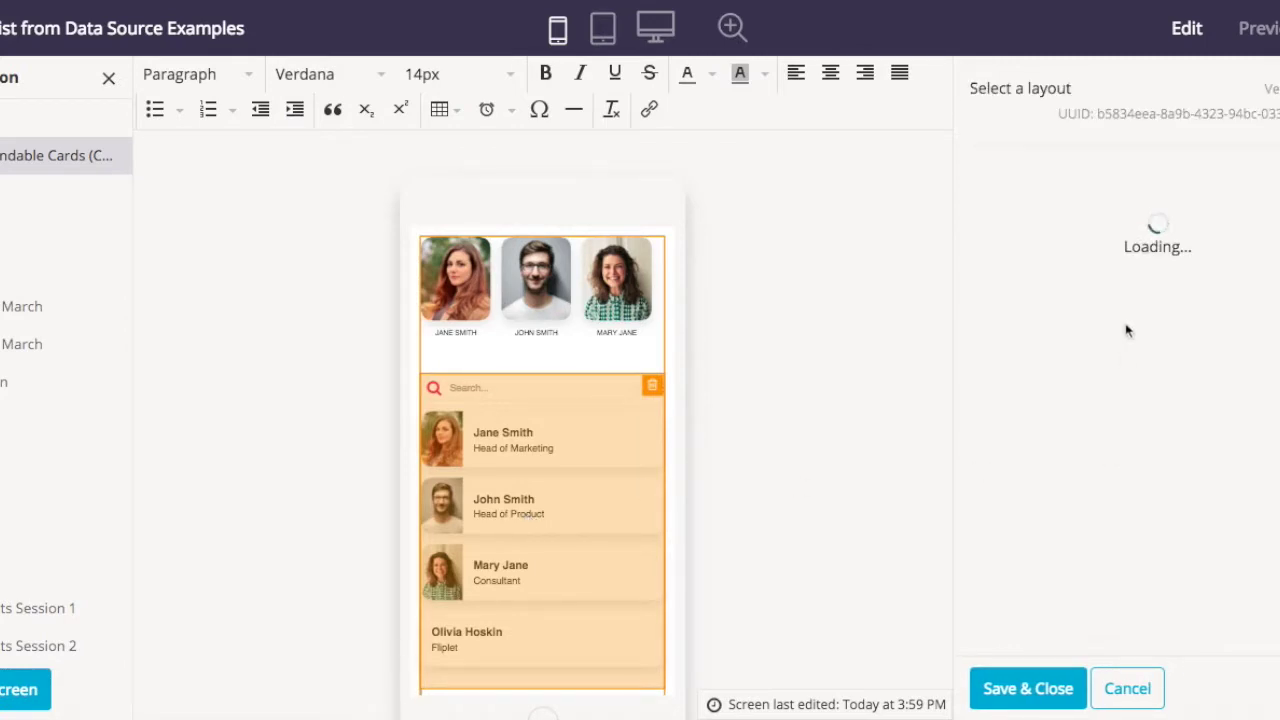
scroll(1130, 297, "down", 3)
scroll(1130, 300, "down", 6)
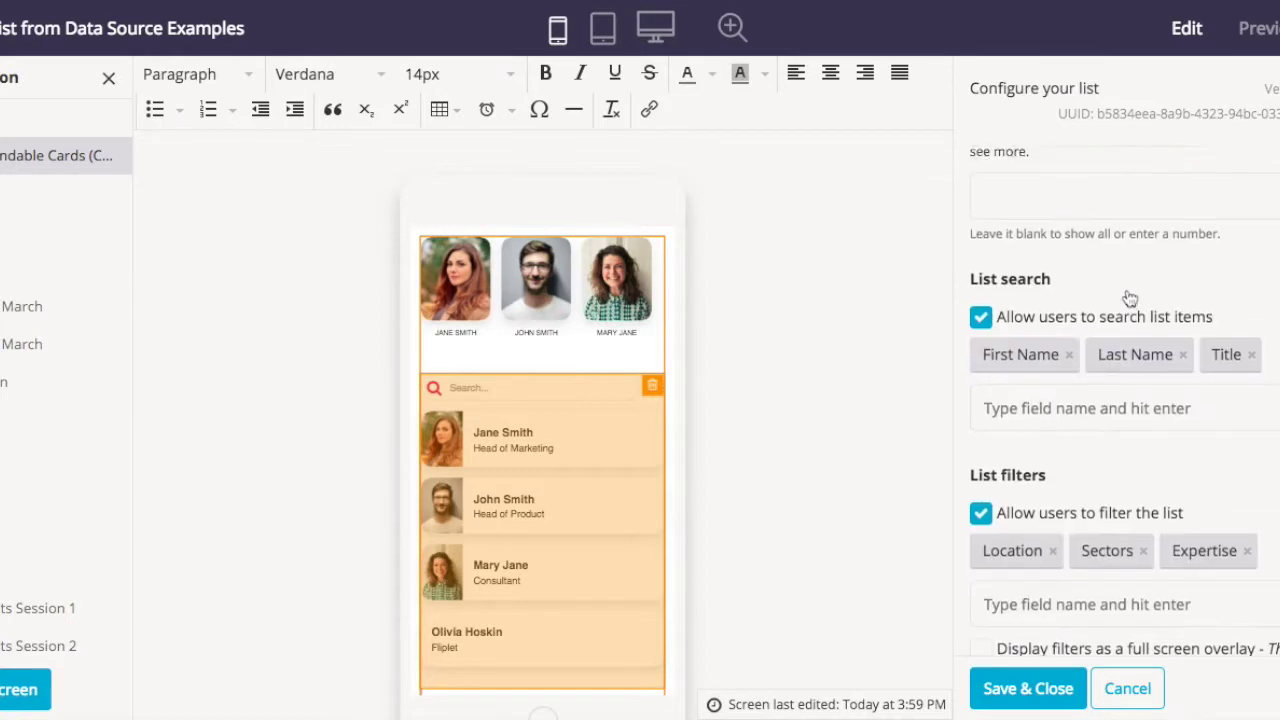
left_click(1091, 230)
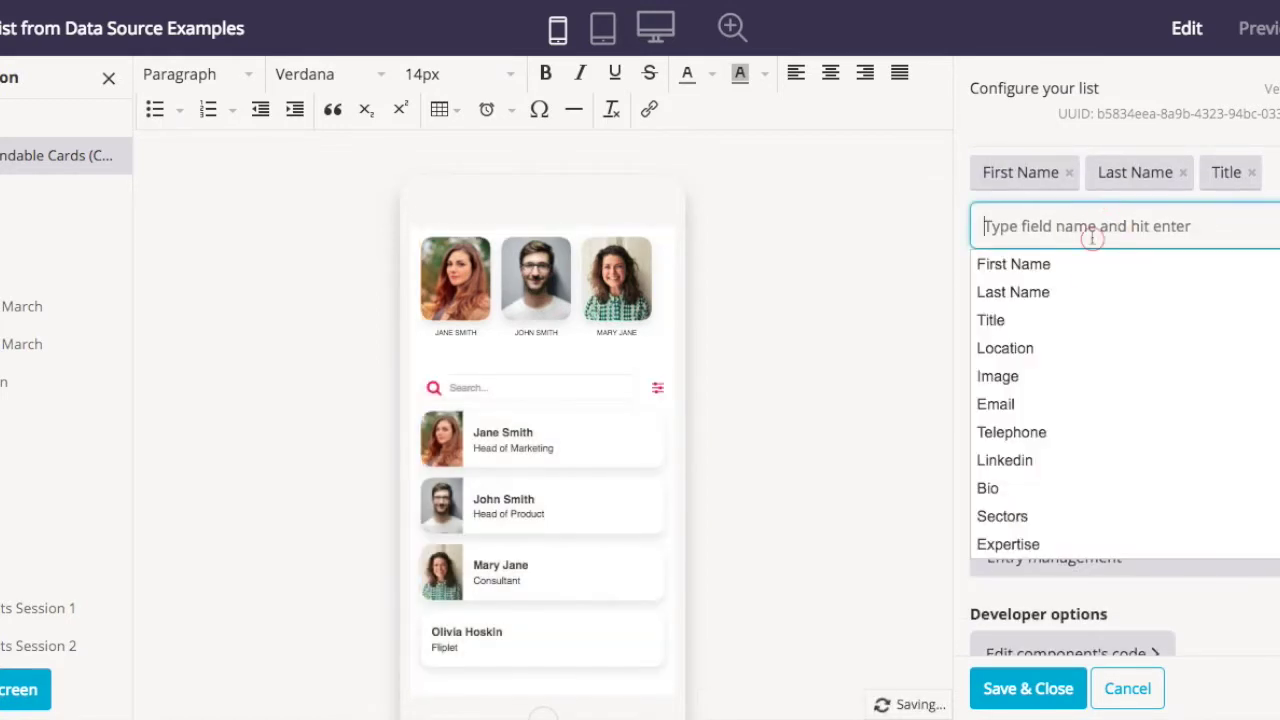
left_click(1005, 348)
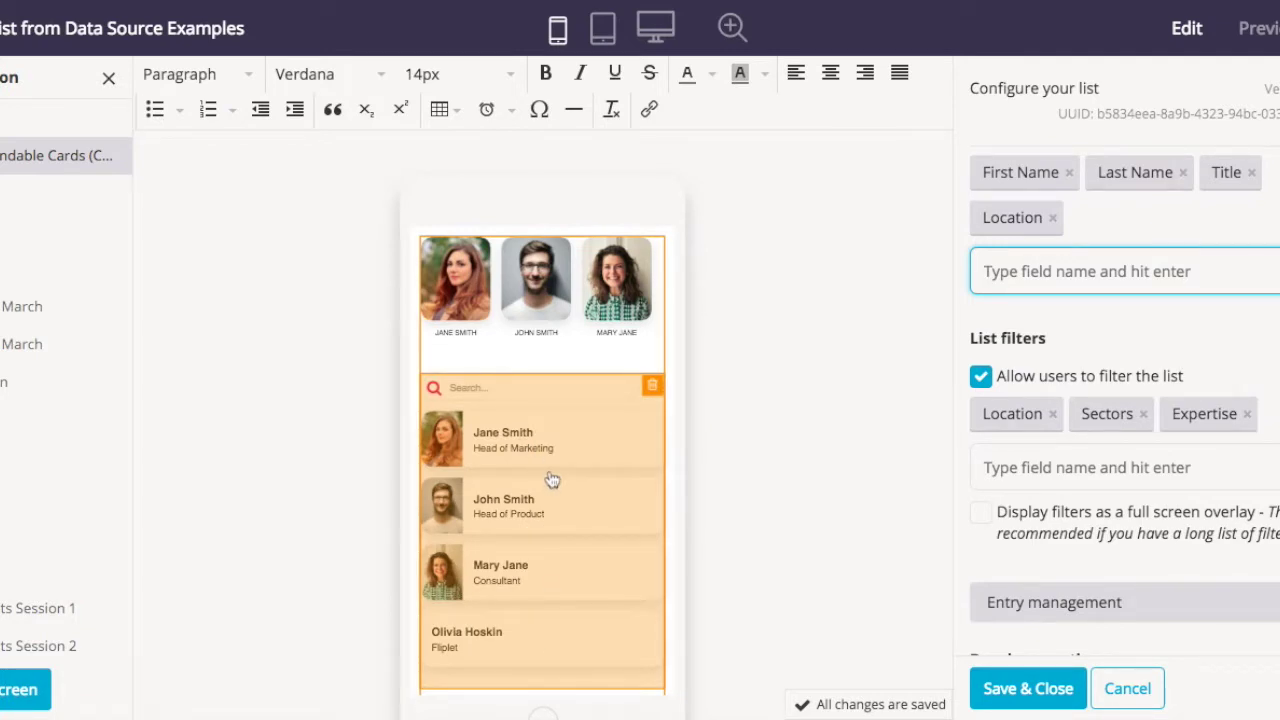
scroll(1115, 296, "up", 2)
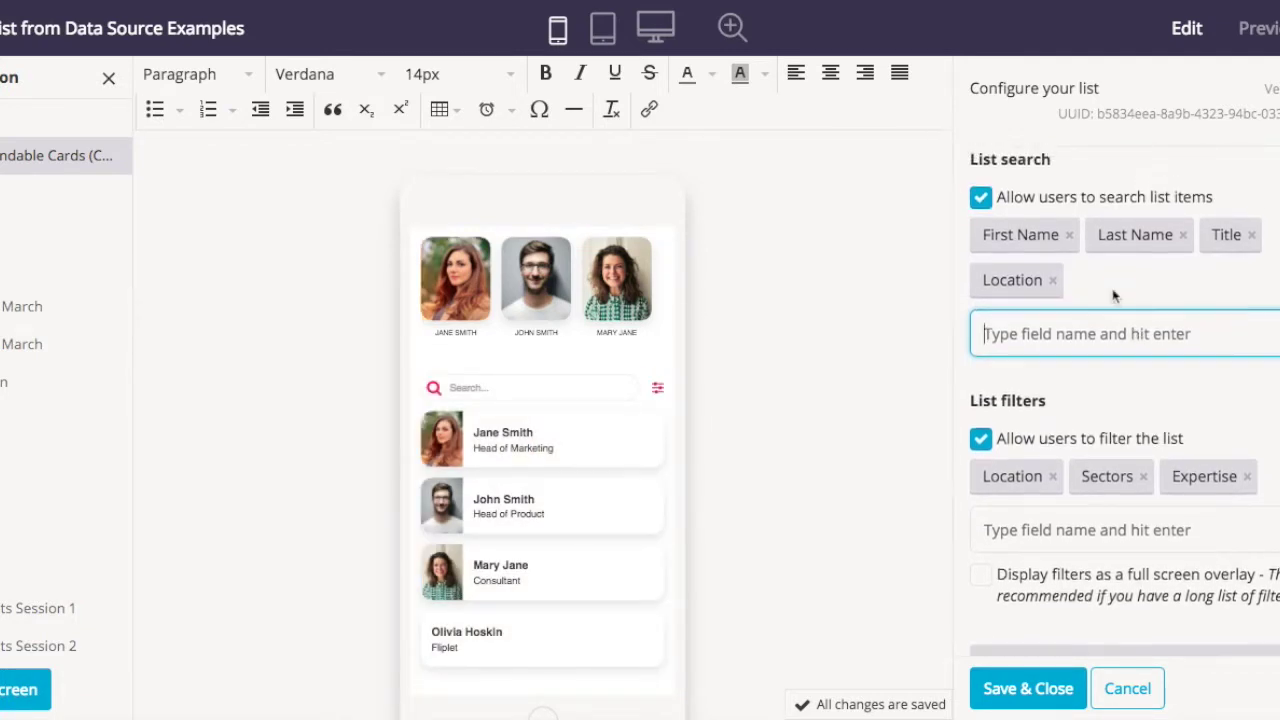
scroll(1115, 296, "up", 1)
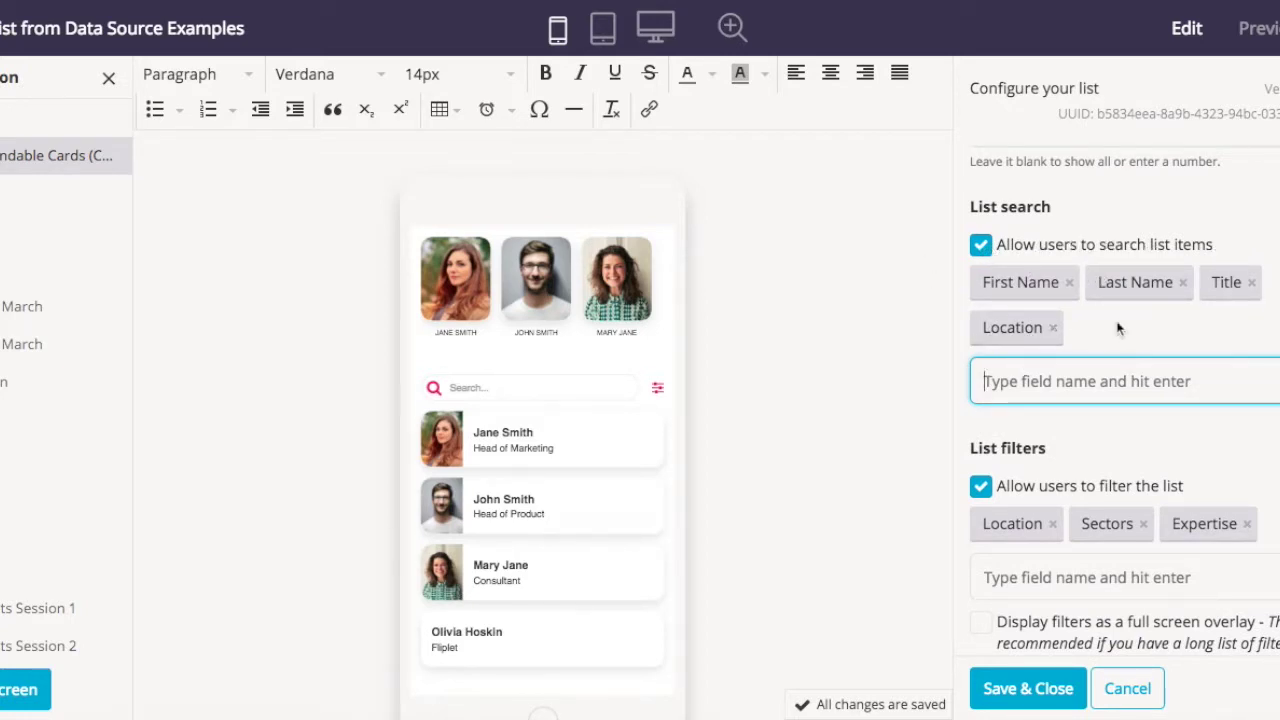
scroll(1150, 435, "down", 3)
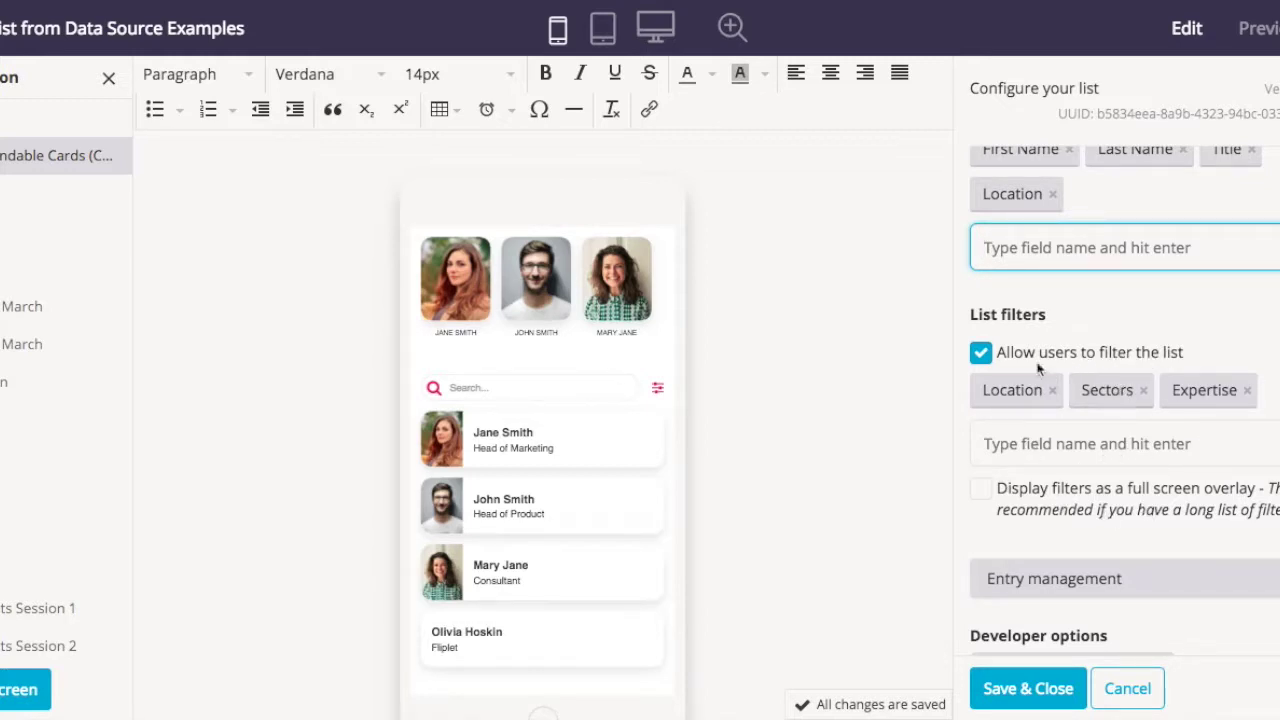
scroll(1038, 369, "down", 1)
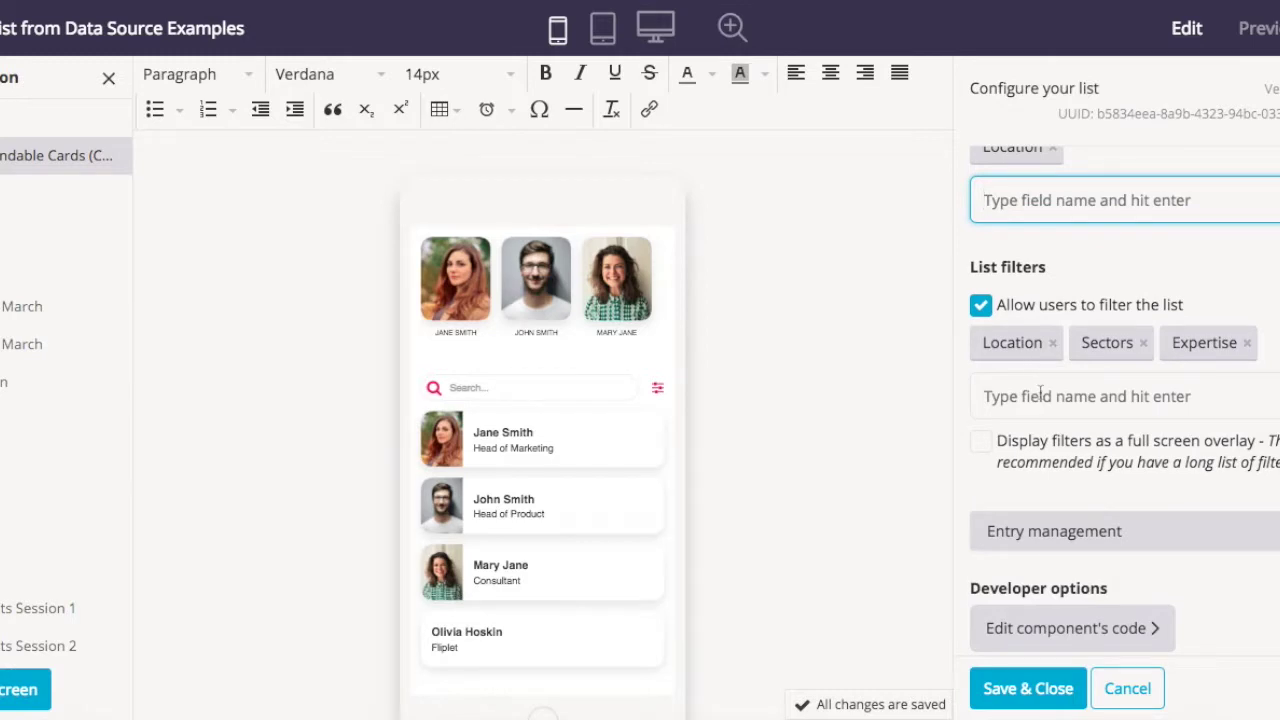
scroll(1050, 527, "down", 1)
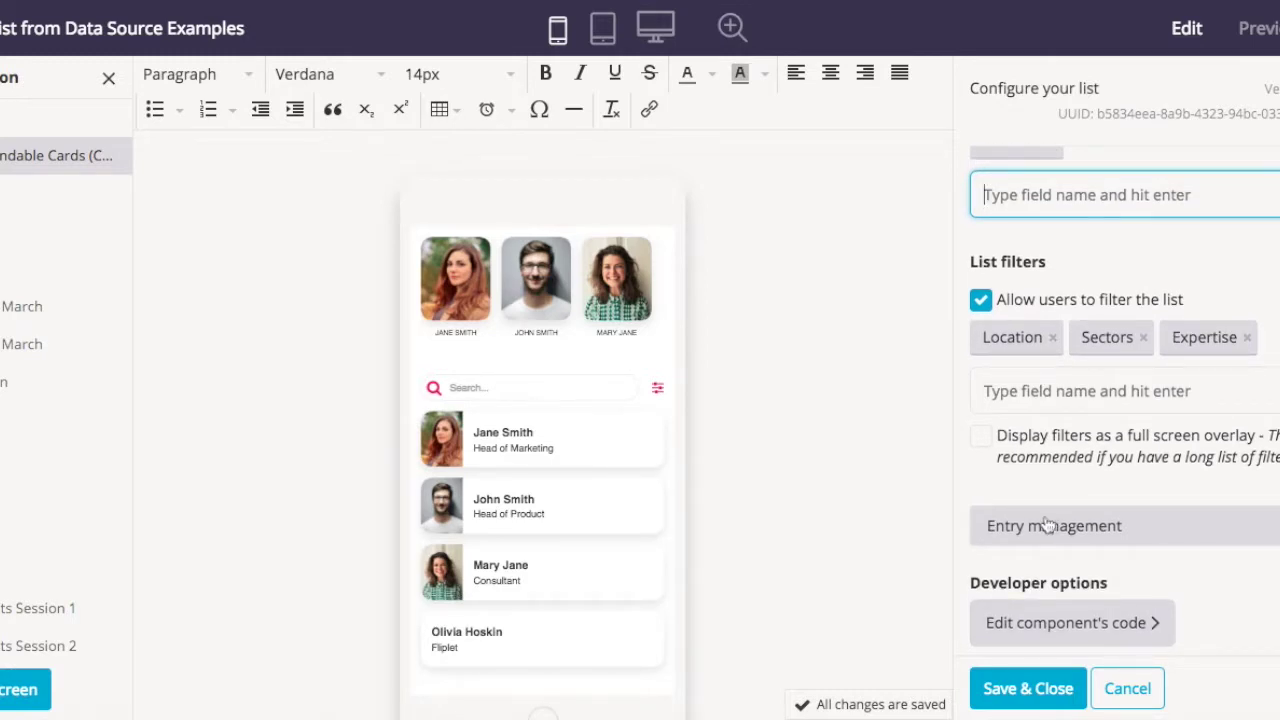
left_click(1008, 690)
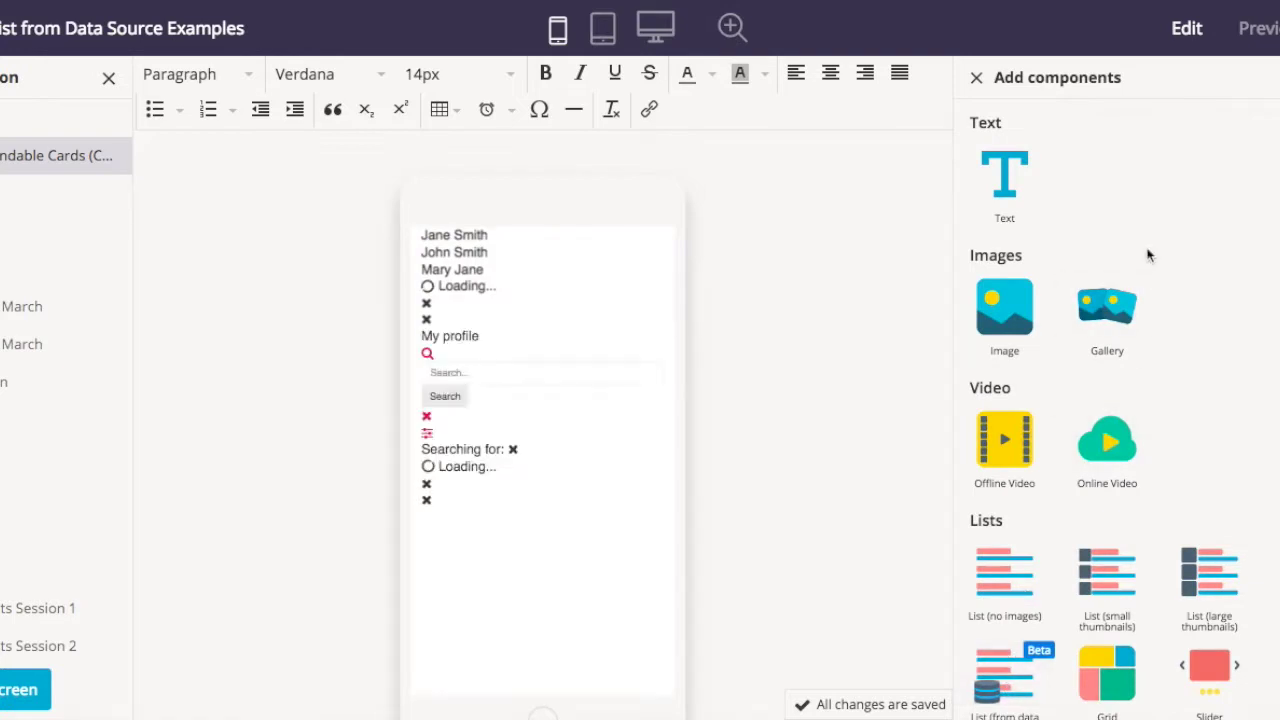
- Preview the app screen and search the contact list for Toronto
left_click(1255, 35)
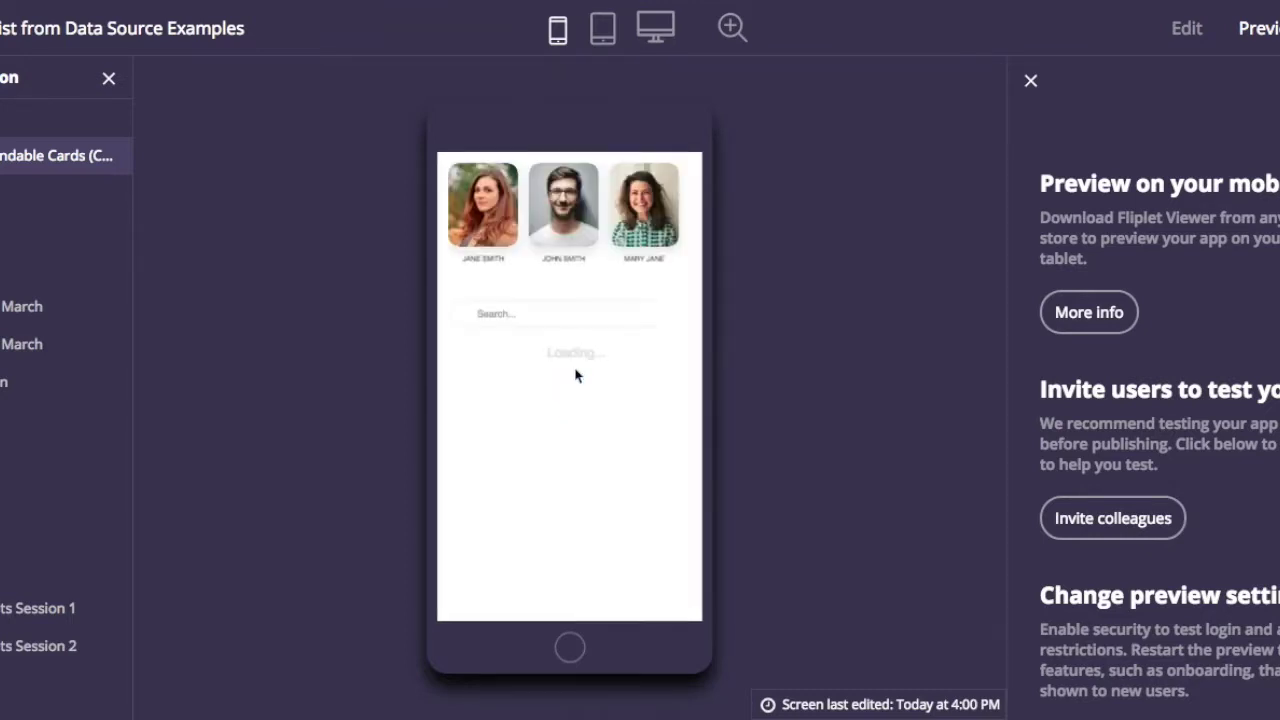
left_click(534, 301)
type("Toronto")
key("Return")
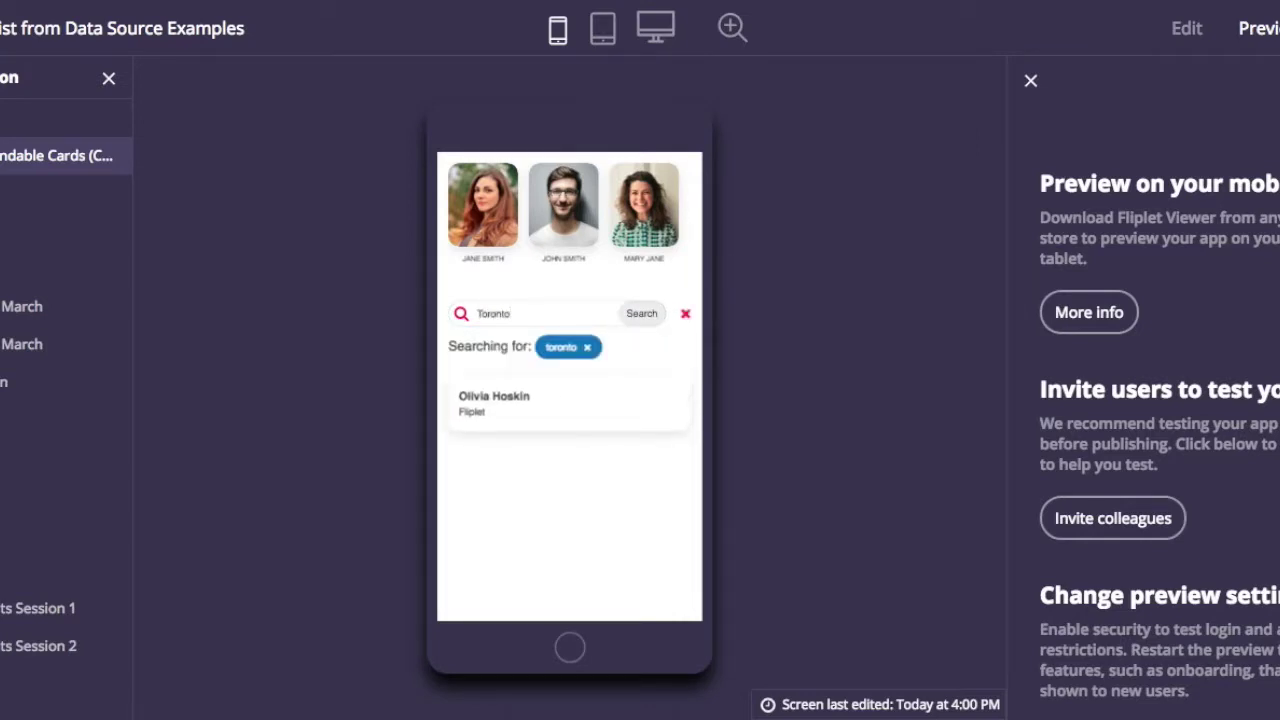
- View the matching Toronto contact's details, then clear the search to show all four cards
left_click(505, 416)
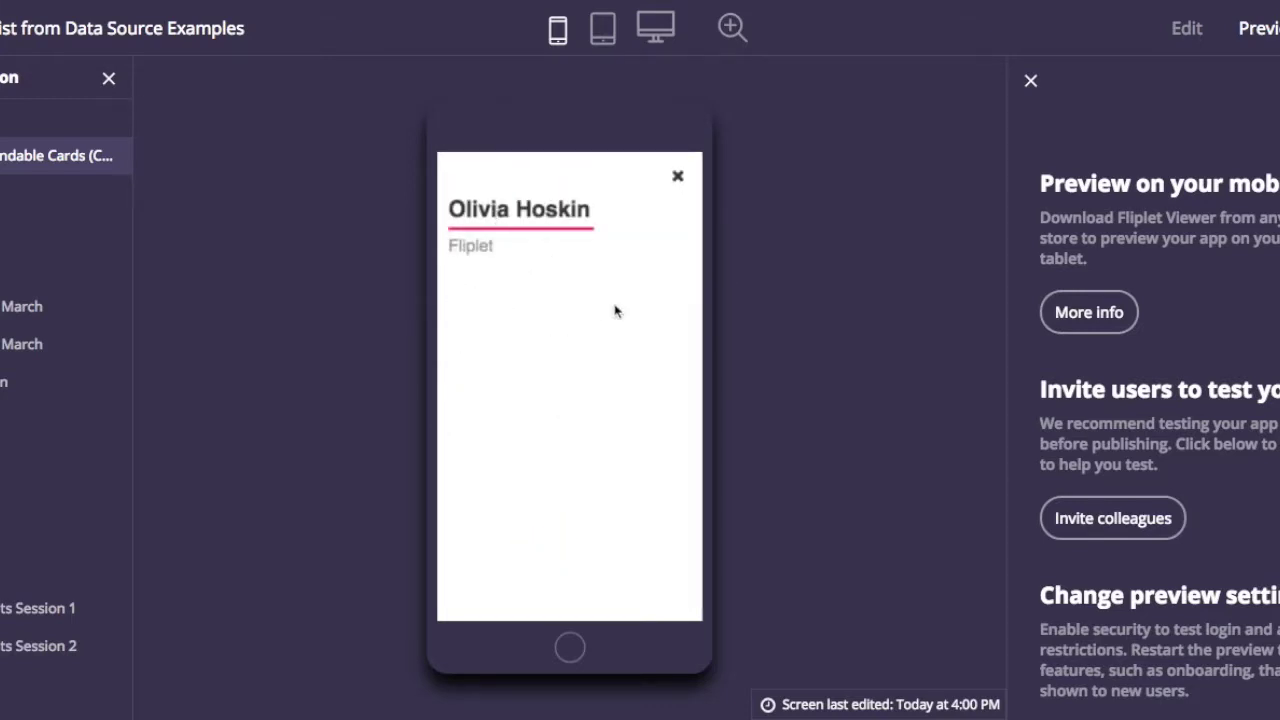
left_click(678, 178)
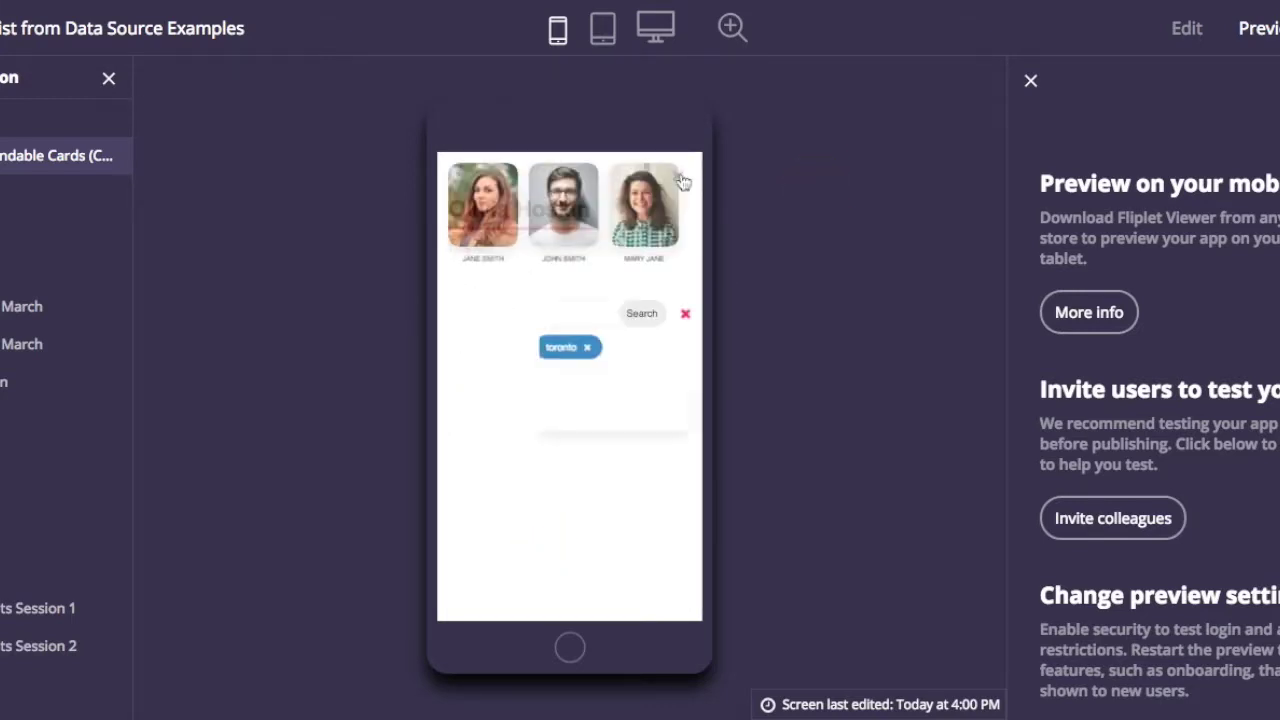
left_click(587, 348)
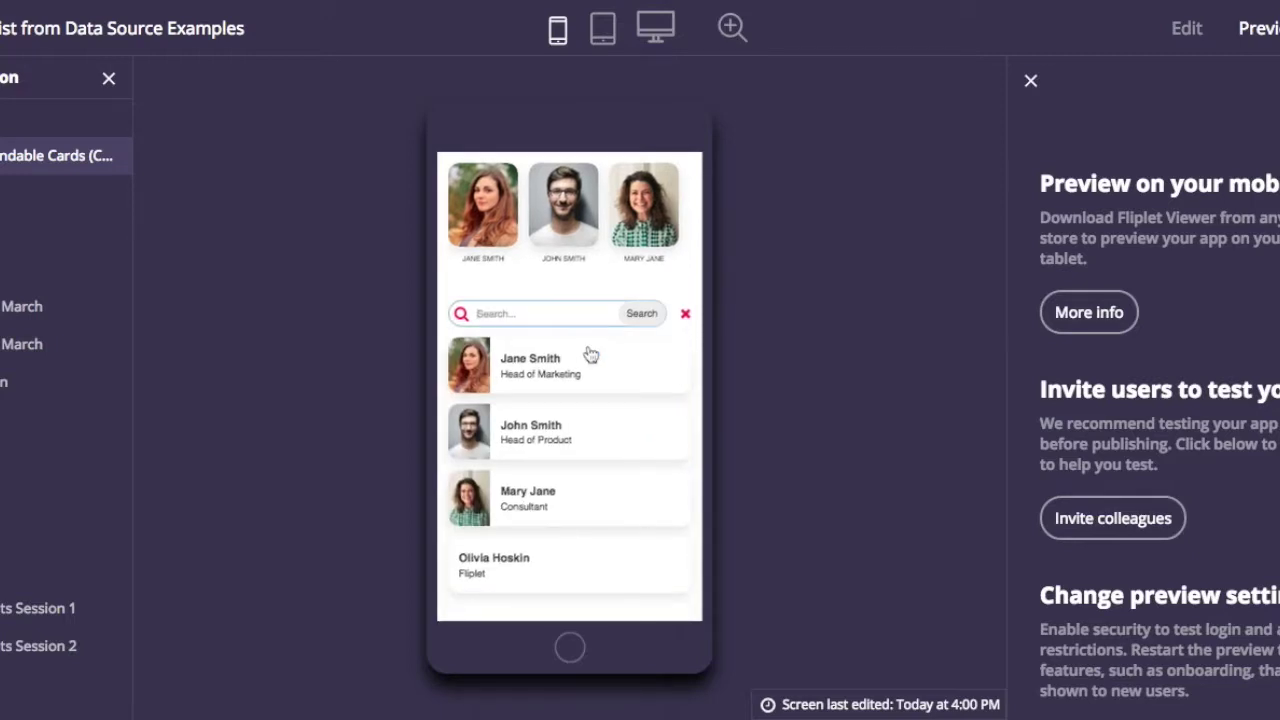
left_click(685, 314)
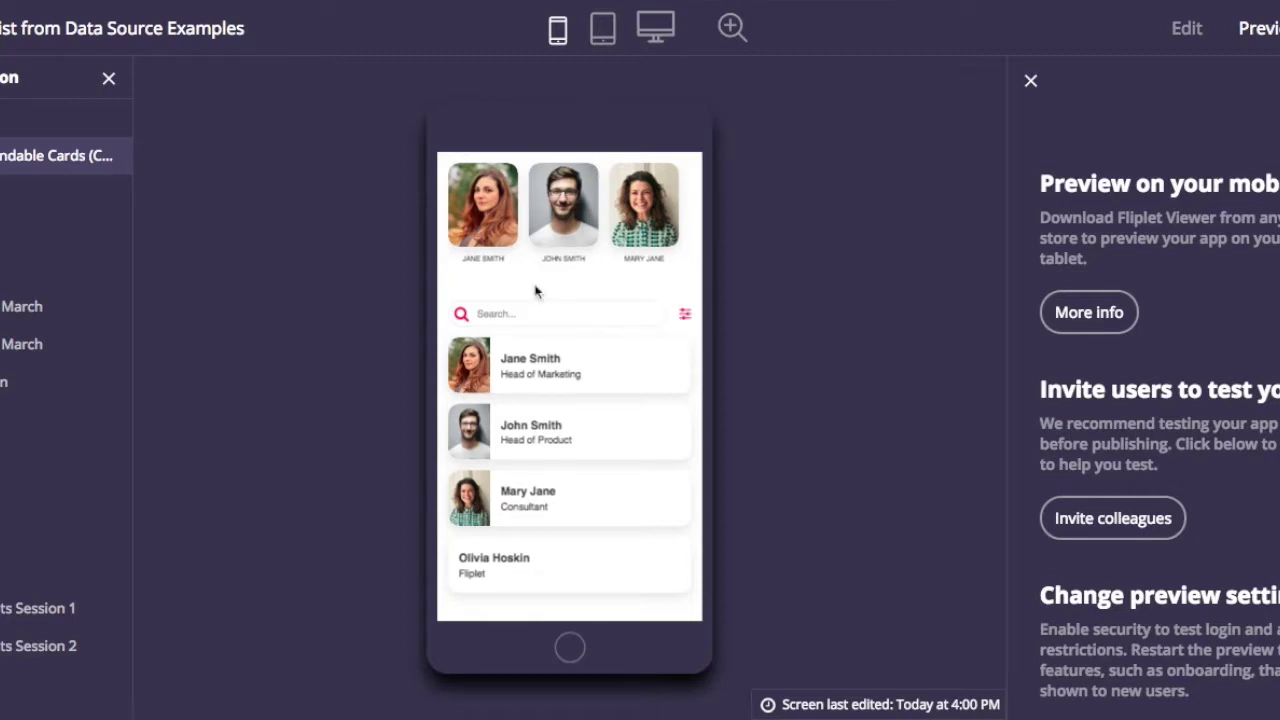
- Filter the previewed directory to the London location and Business sector
left_click(685, 316)
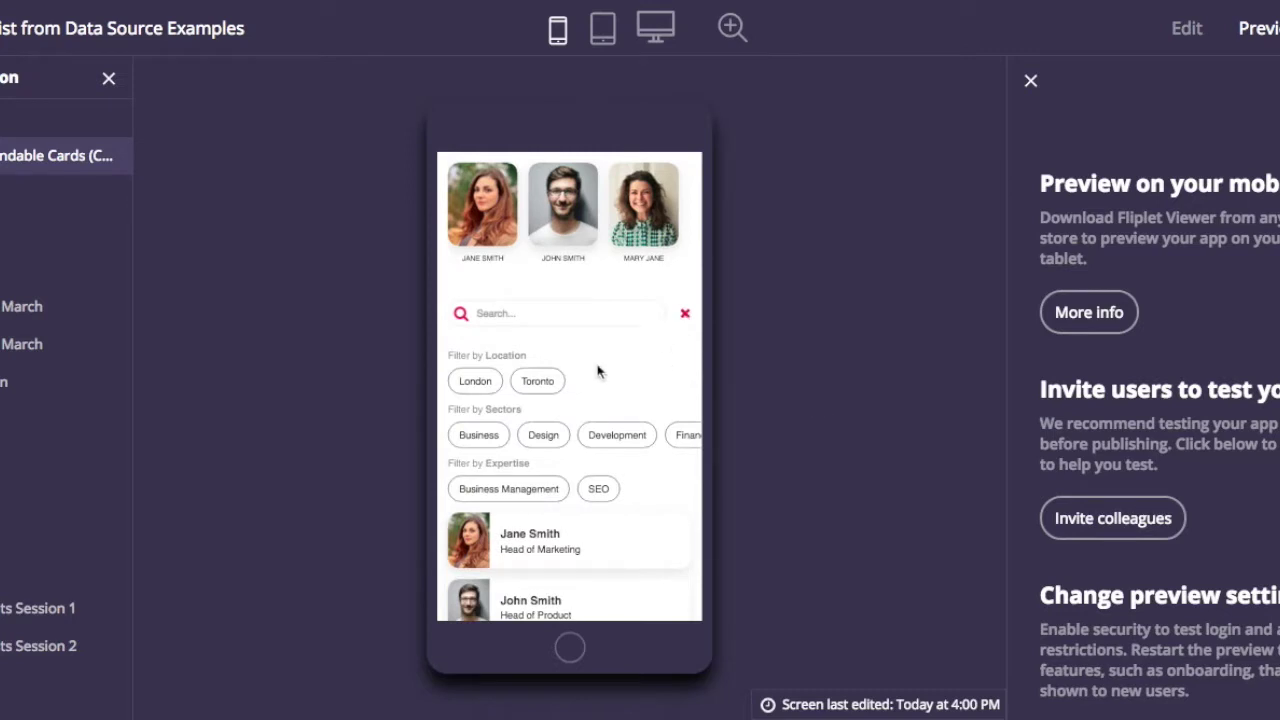
scroll(600, 401, "down", 1)
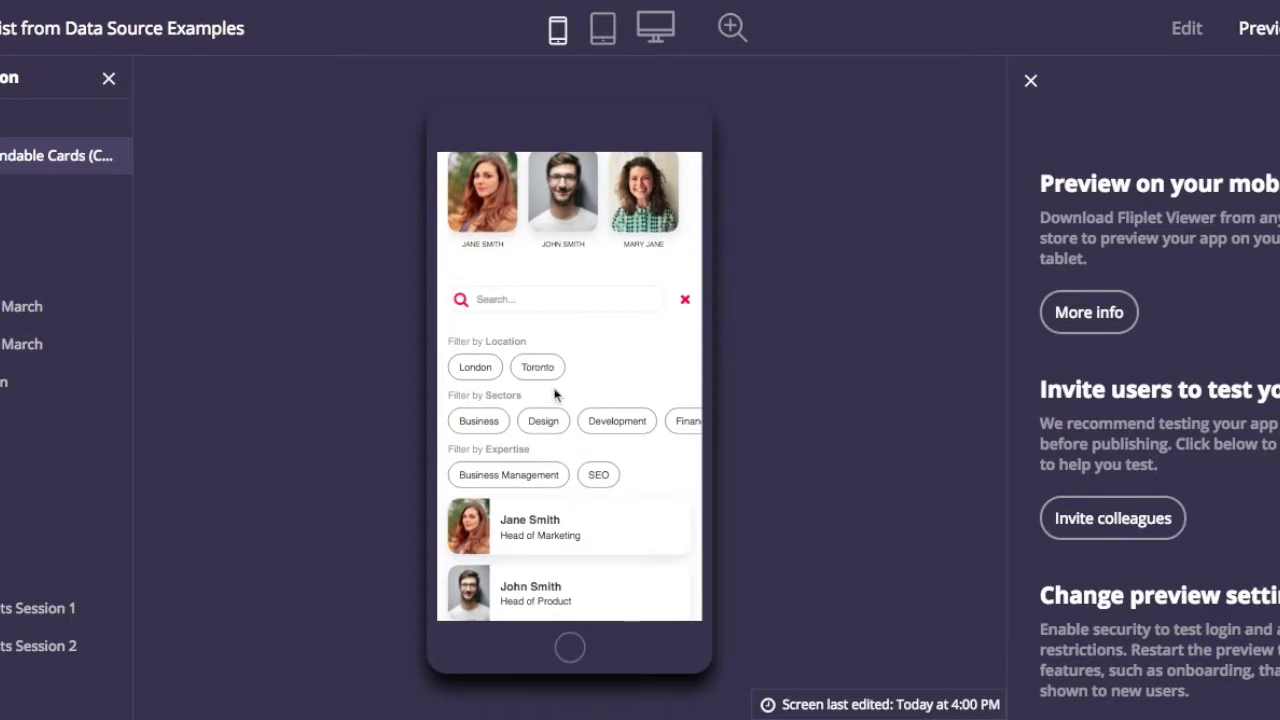
scroll(555, 395, "down", 1)
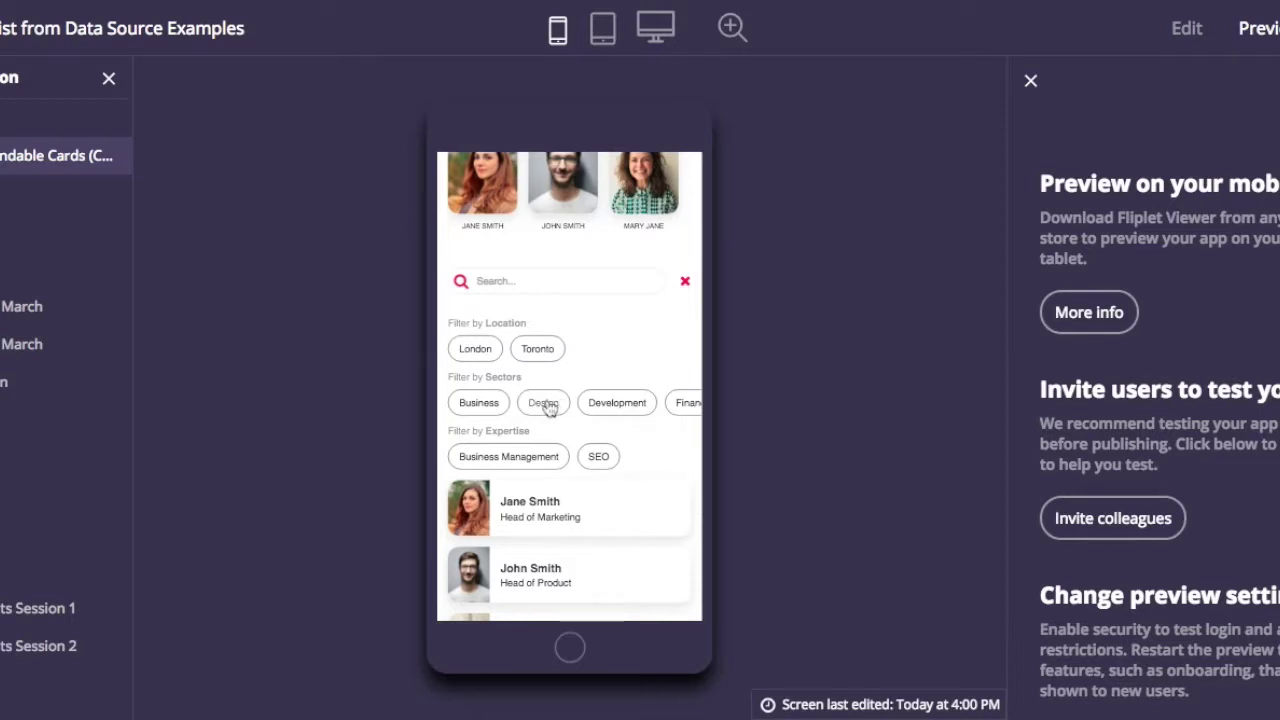
left_click(476, 350)
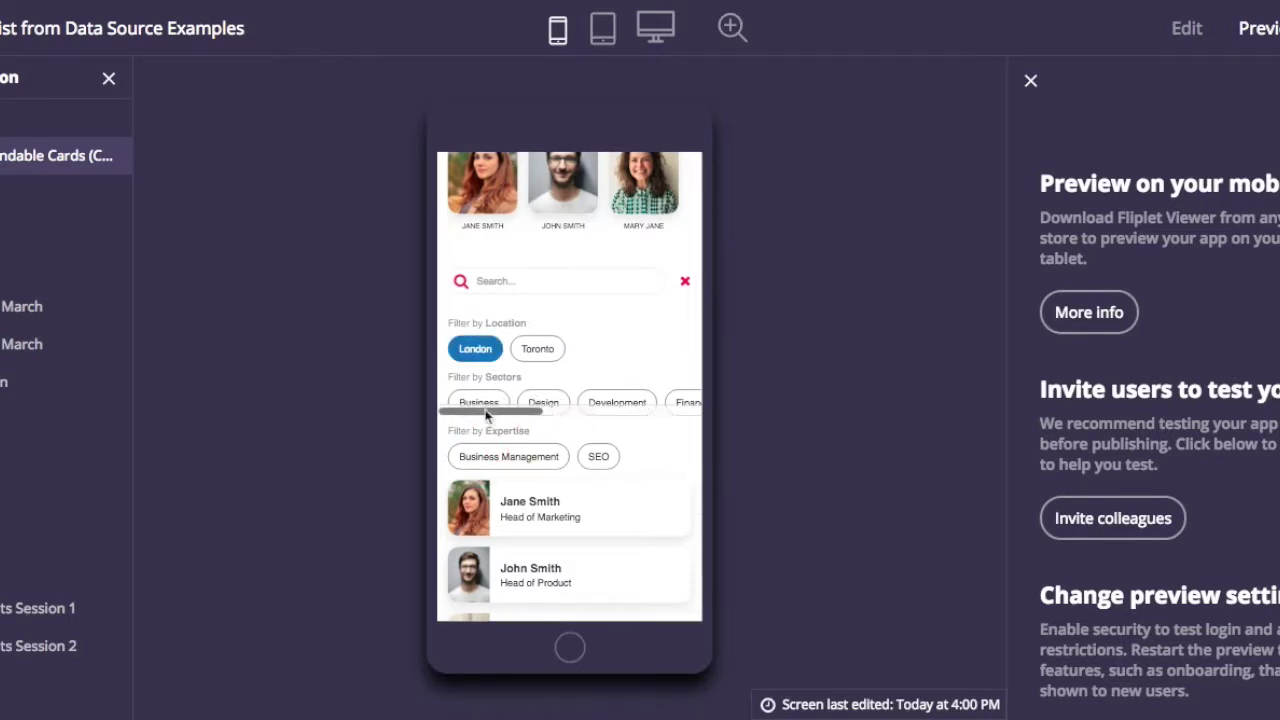
left_click(480, 402)
scroll(507, 435, "right", 2)
scroll(507, 435, "left", 2)
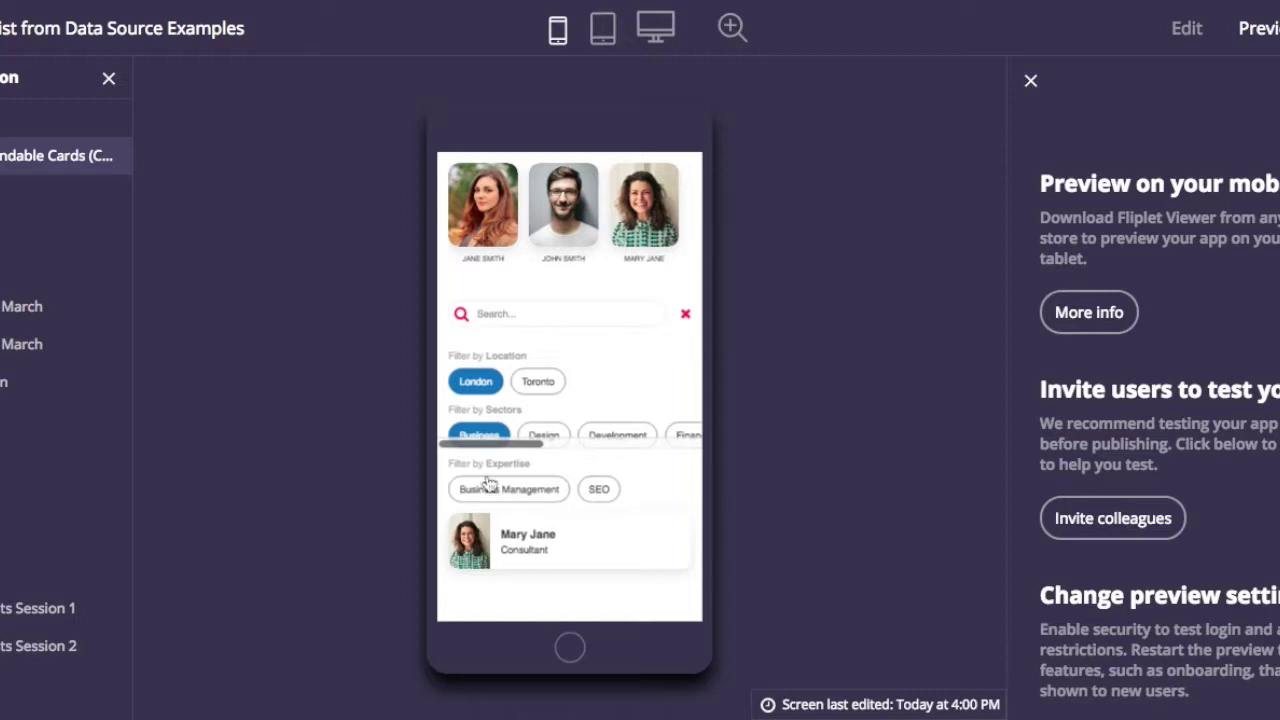
- View the remaining contact's detail card, hide the filters, and return to Edit mode
left_click(527, 541)
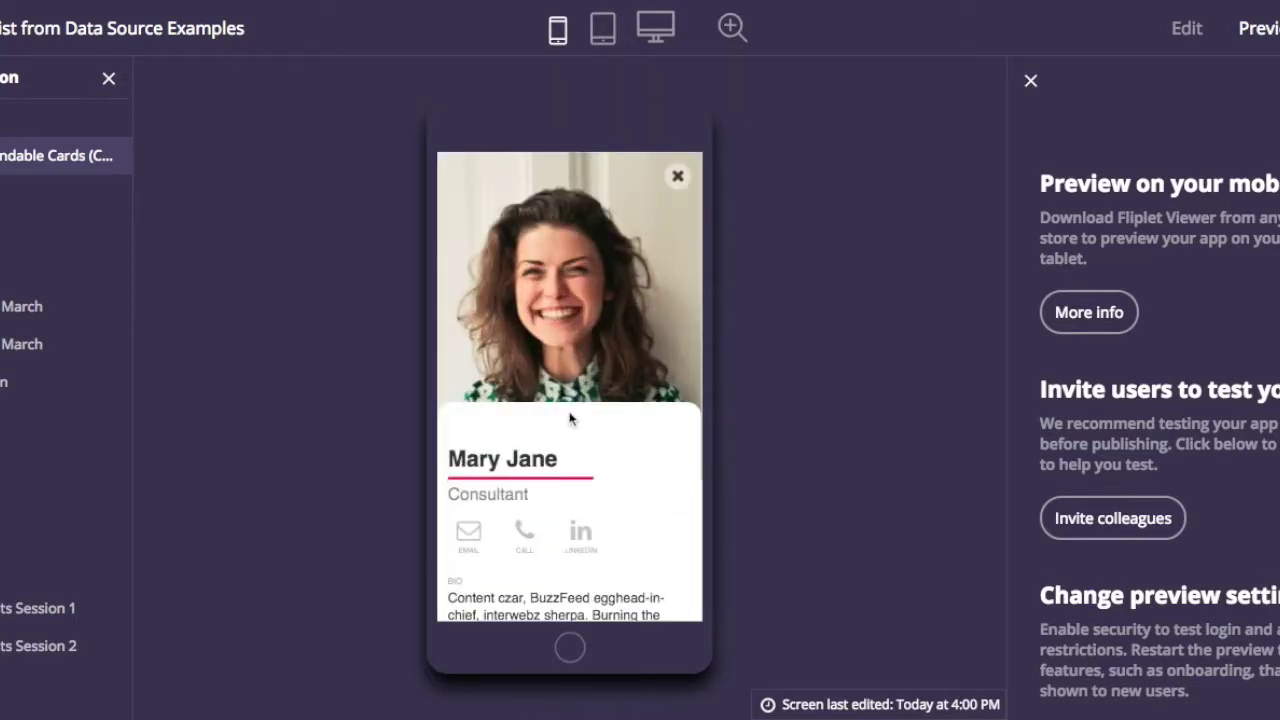
scroll(570, 418, "down", 3)
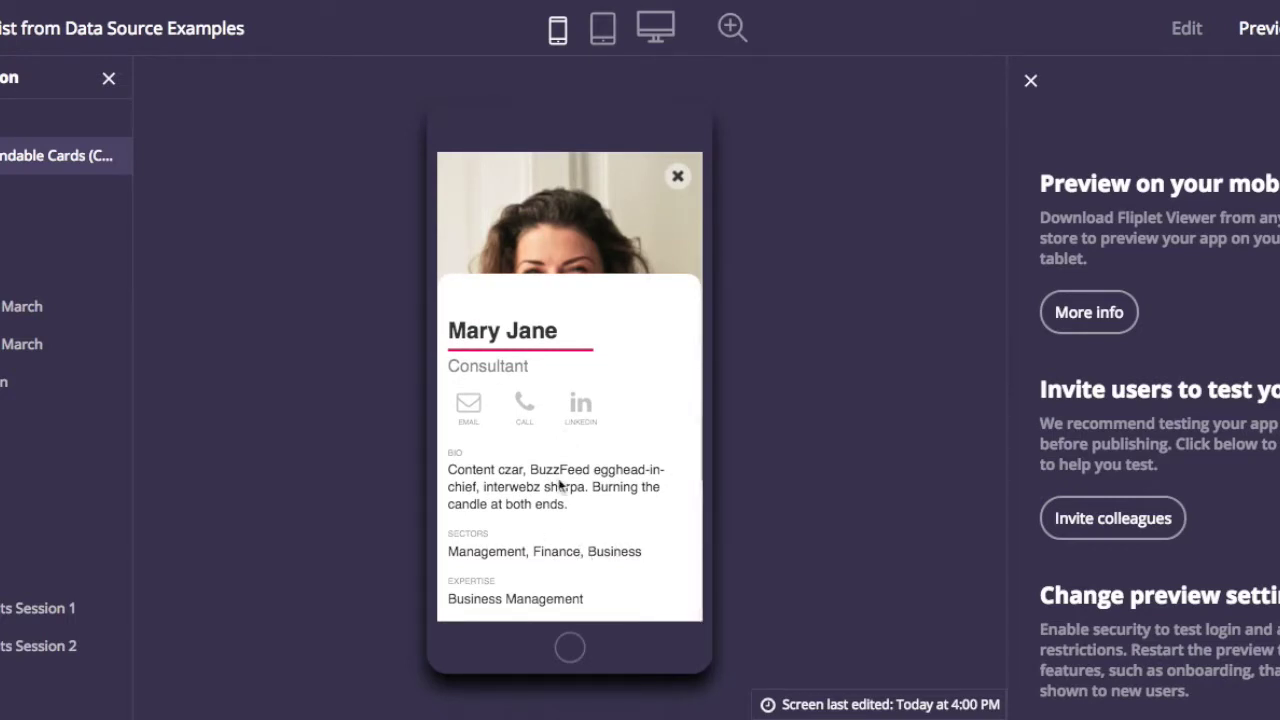
scroll(542, 458, "up", 3)
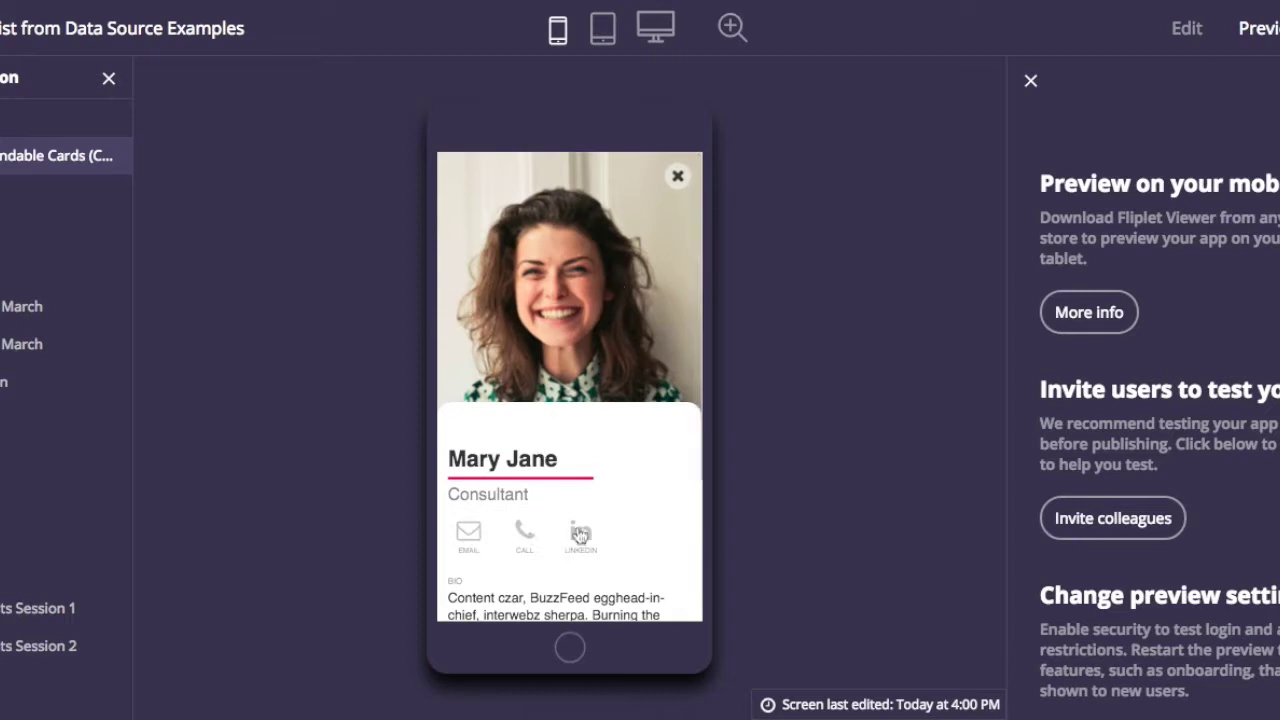
left_click(677, 177)
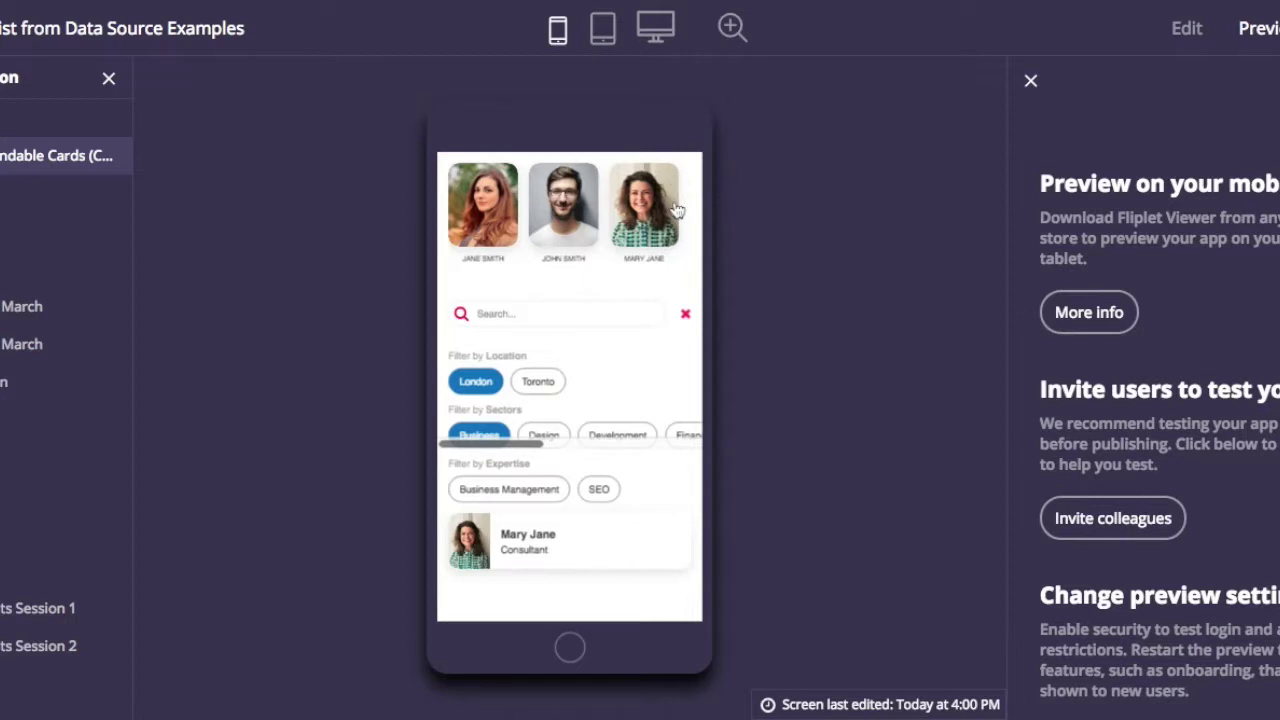
left_click(686, 316)
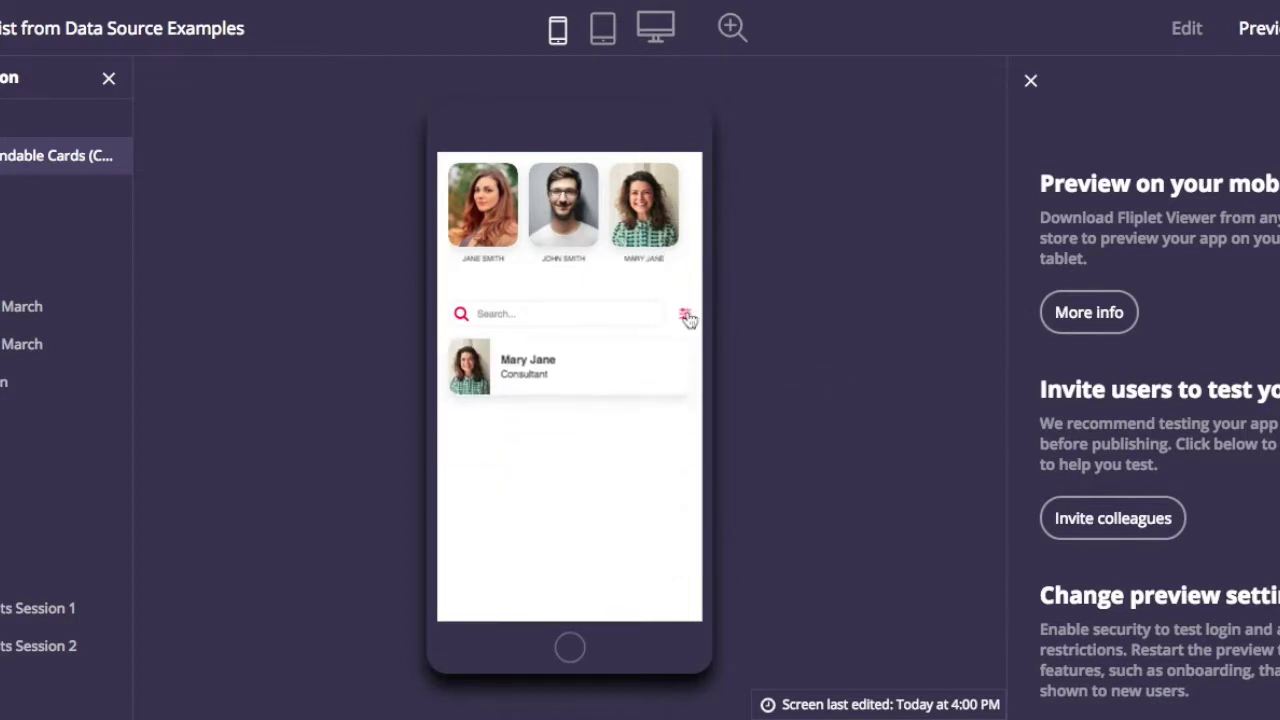
left_click(1187, 30)
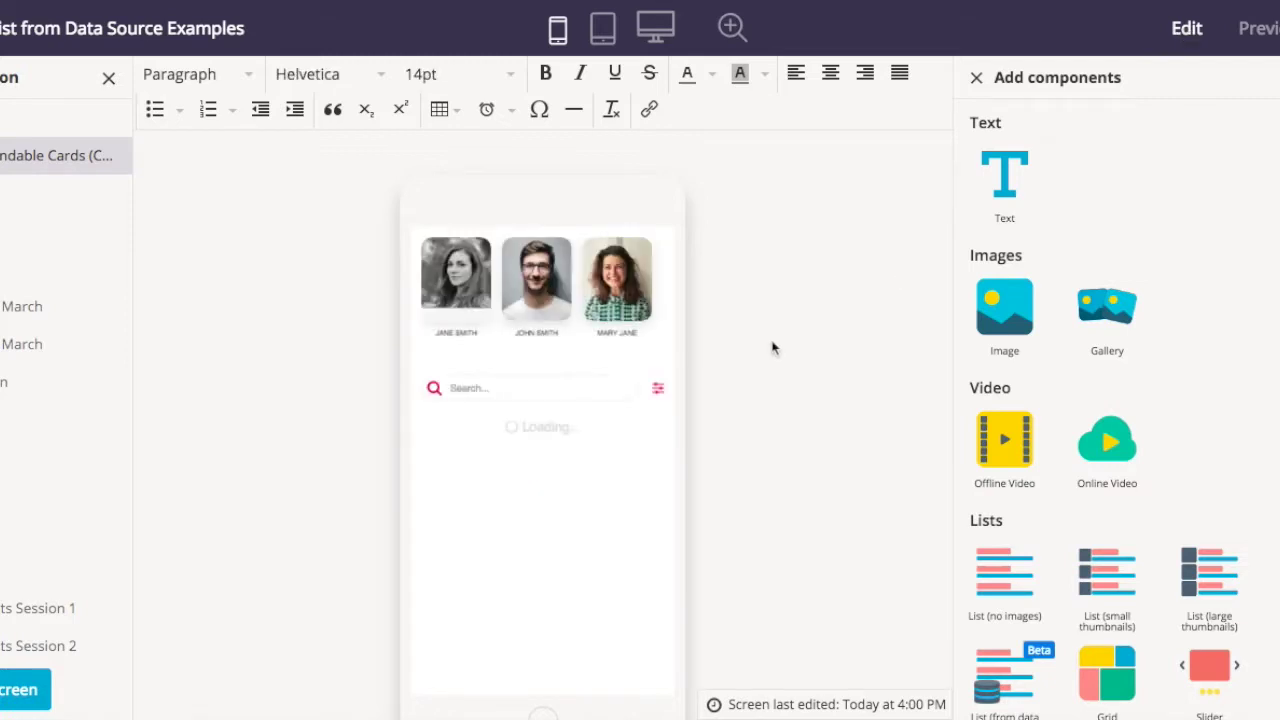
- Set the cards' Tertiary text to Location in Data view settings and save
double_click(558, 503)
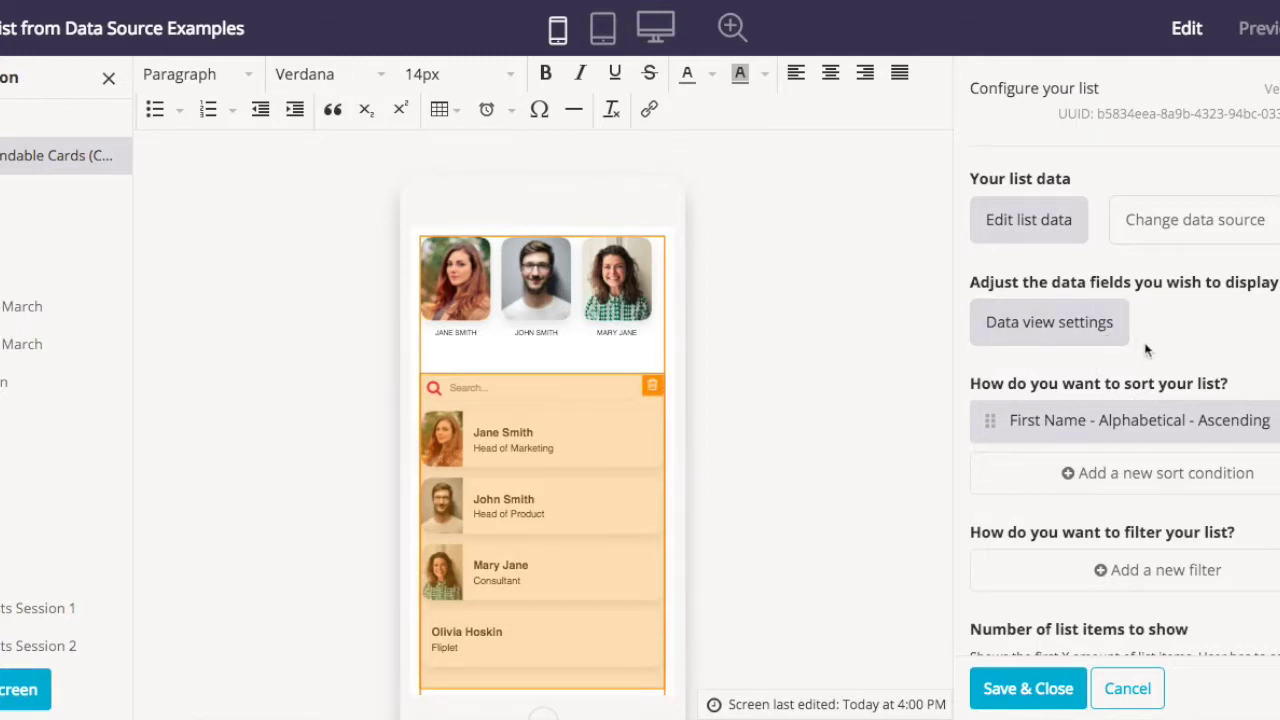
left_click(1077, 322)
left_click(652, 545)
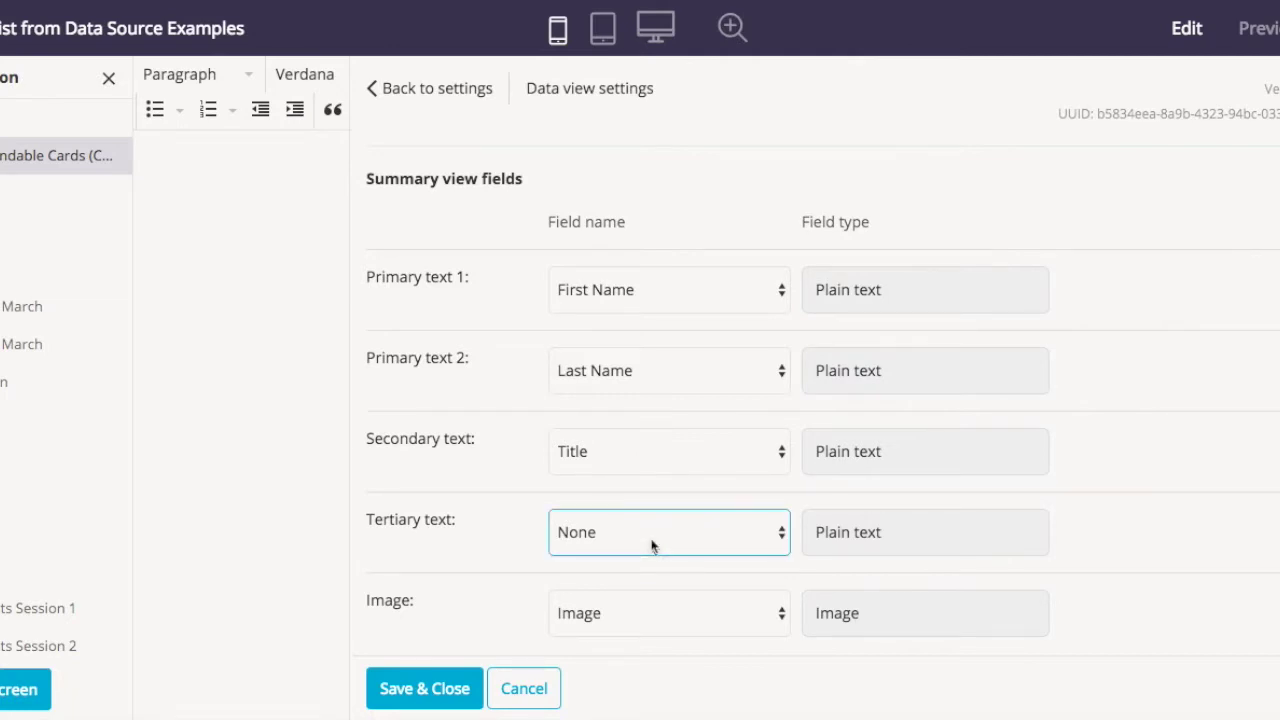
left_click(637, 609)
scroll(709, 520, "down", 2)
scroll(507, 475, "down", 6)
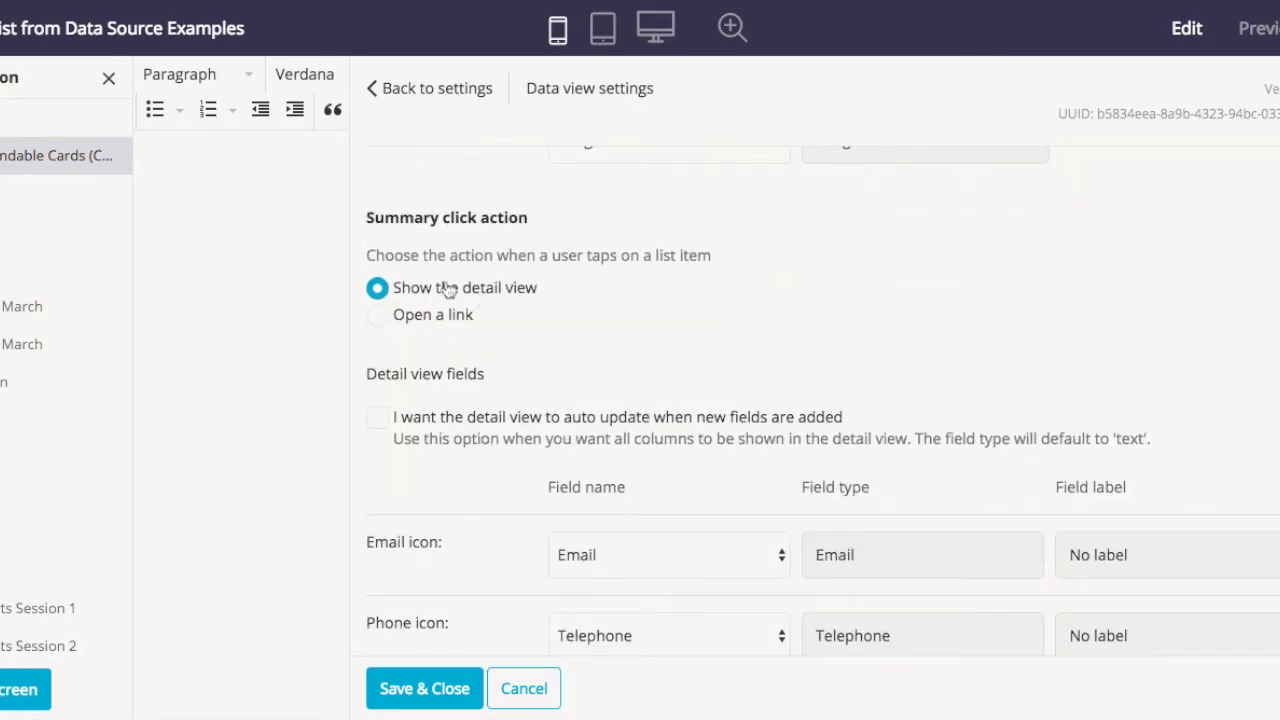
scroll(637, 325, "down", 2)
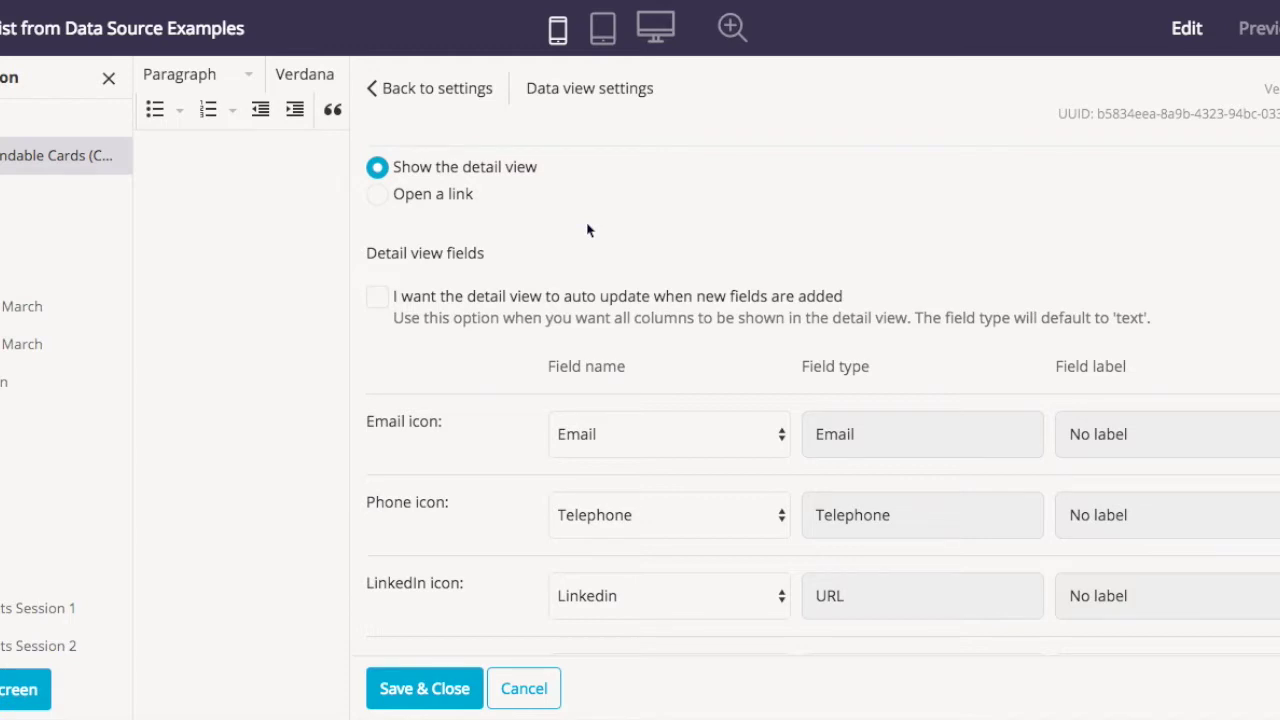
scroll(588, 230, "down", 3)
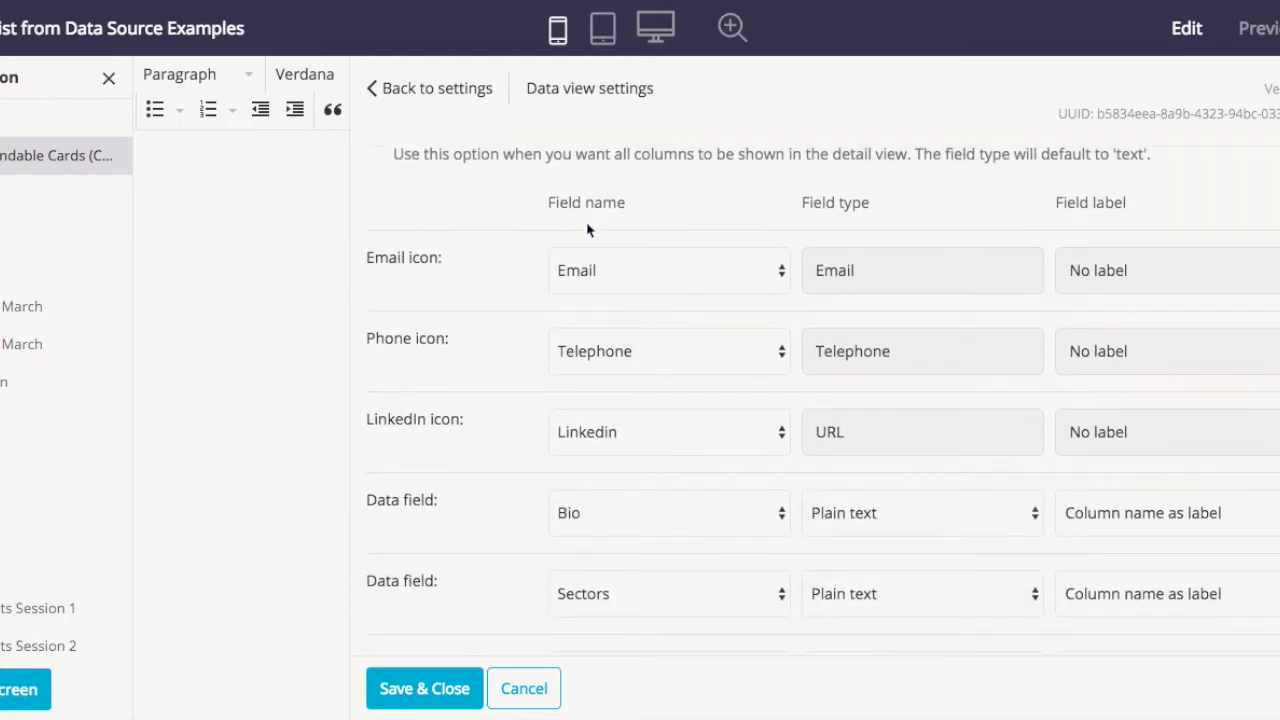
scroll(614, 330, "down", 3)
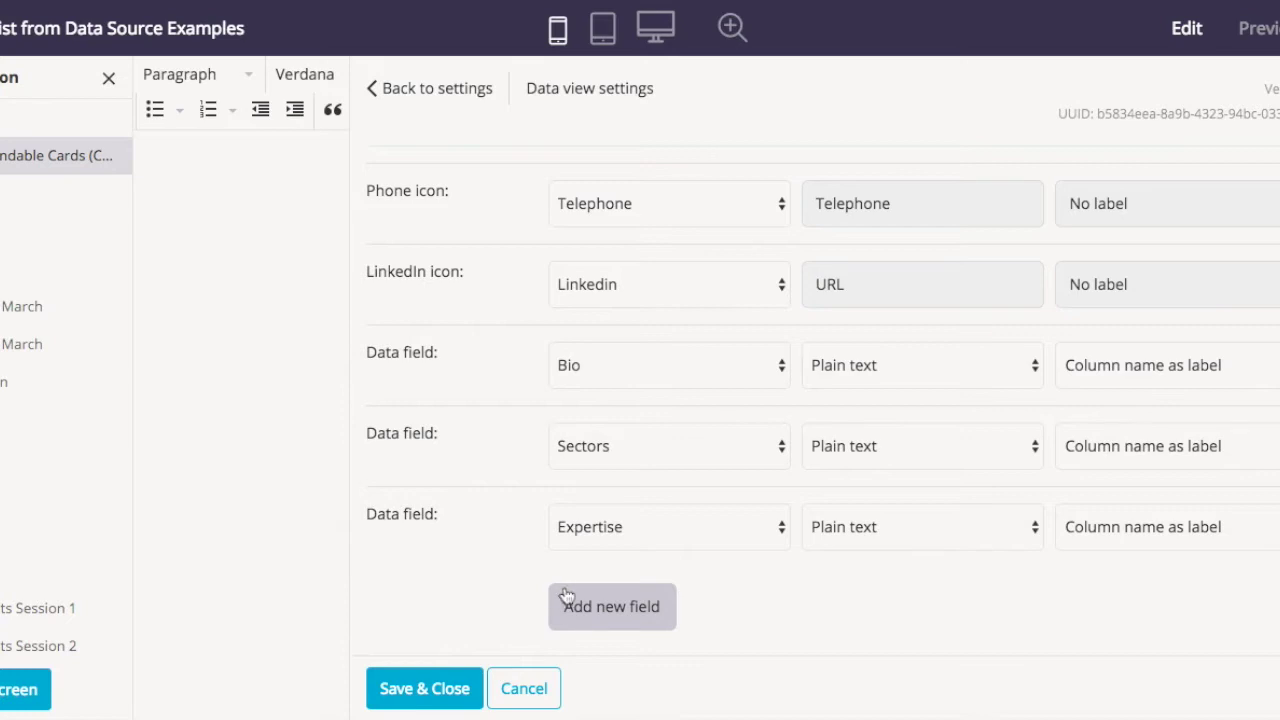
left_click(437, 689)
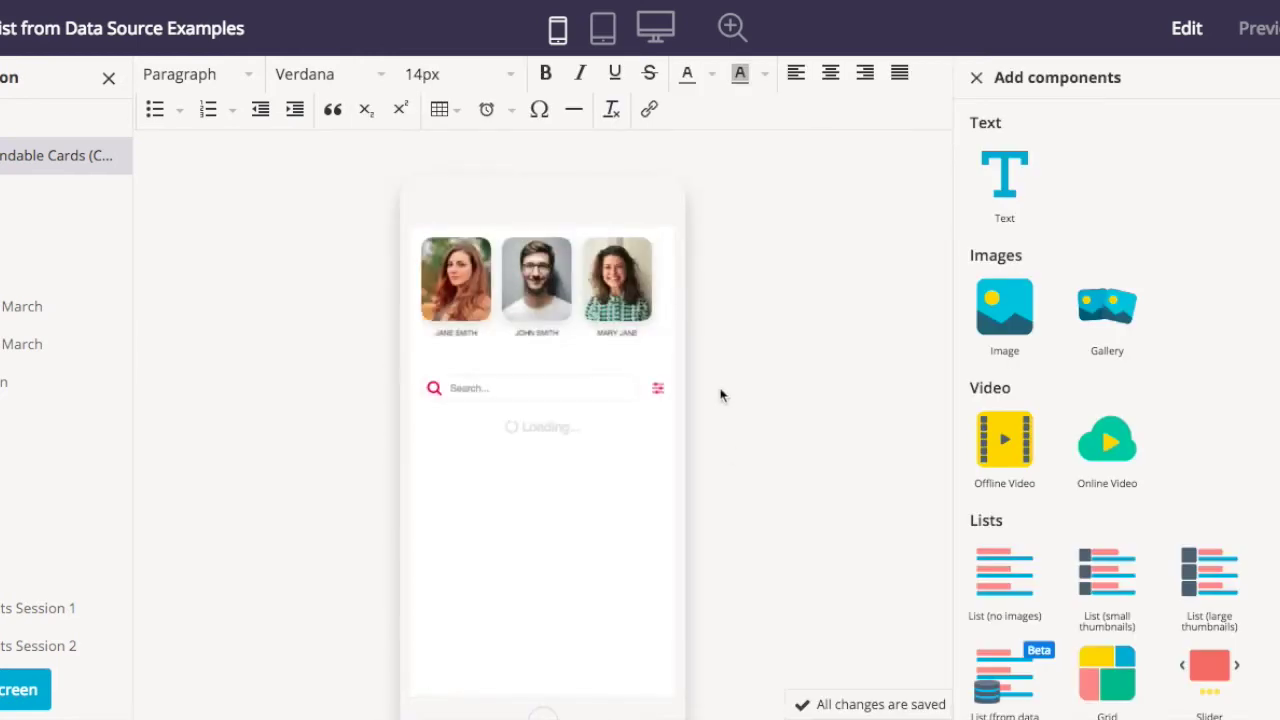
- Set the contact list's Number of list items to show to 3 and save the settings
scroll(630, 443, "down", 1)
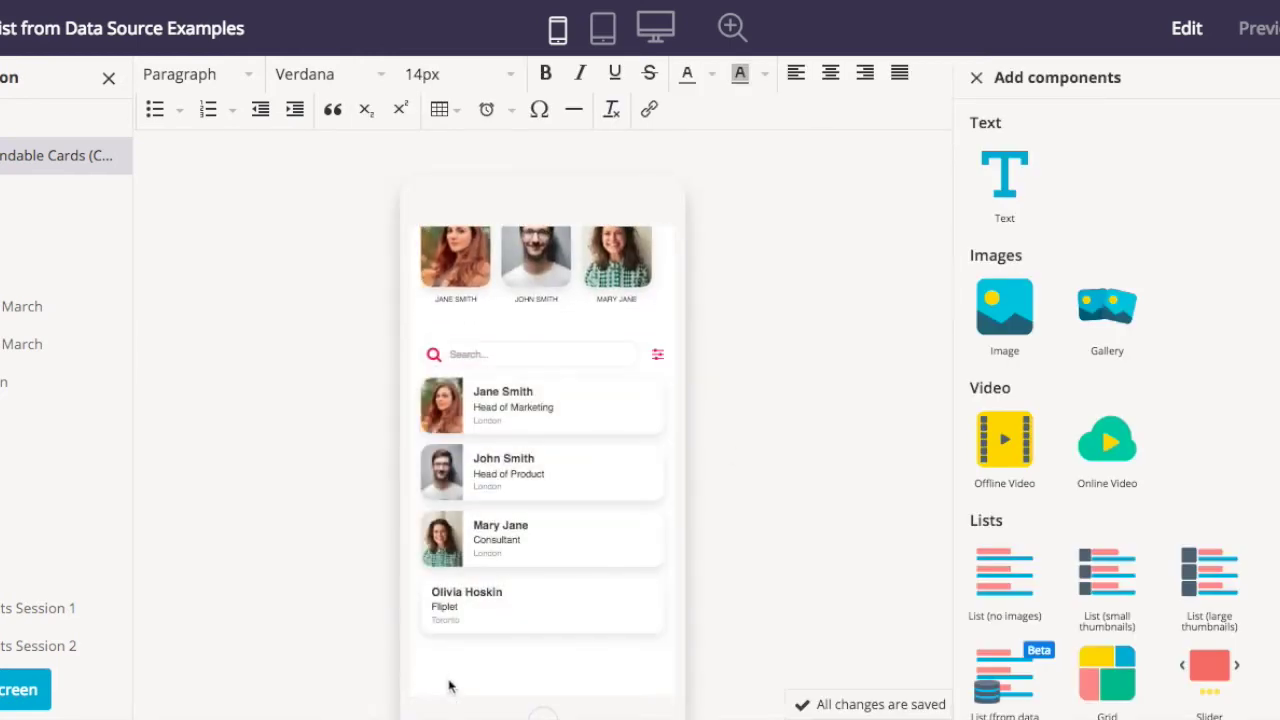
left_click(500, 594)
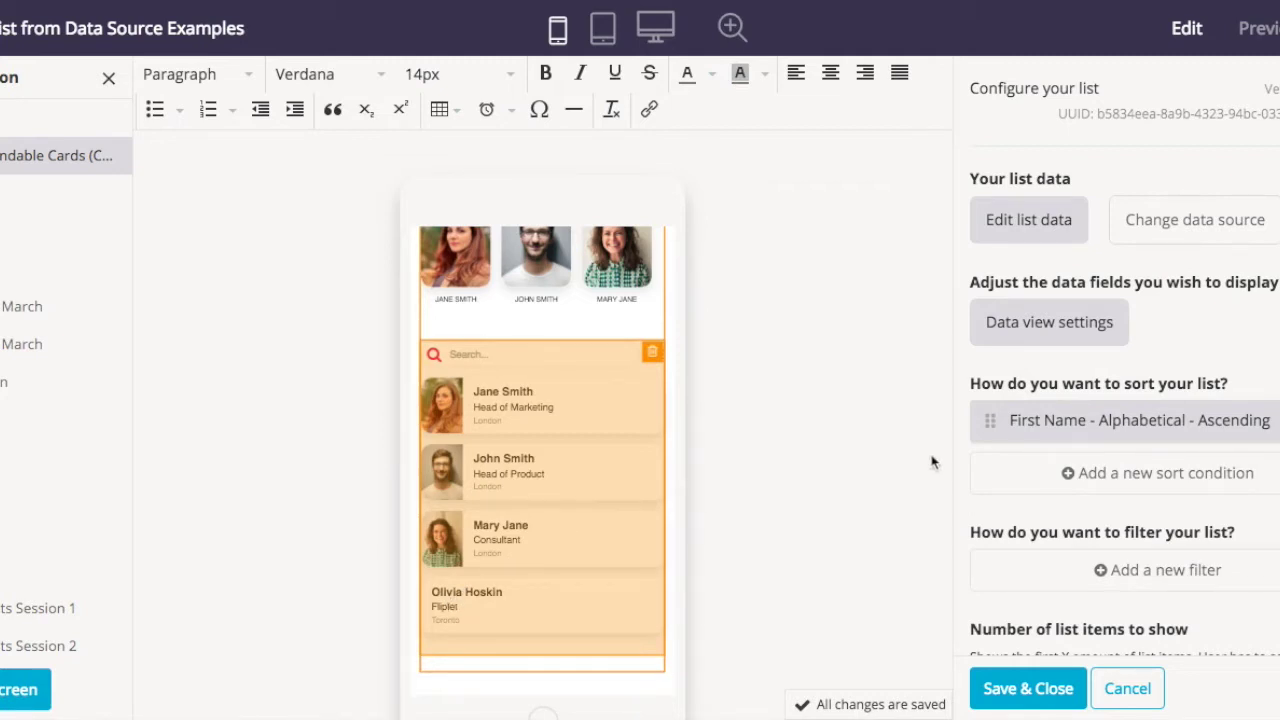
scroll(1120, 500, "down", 4)
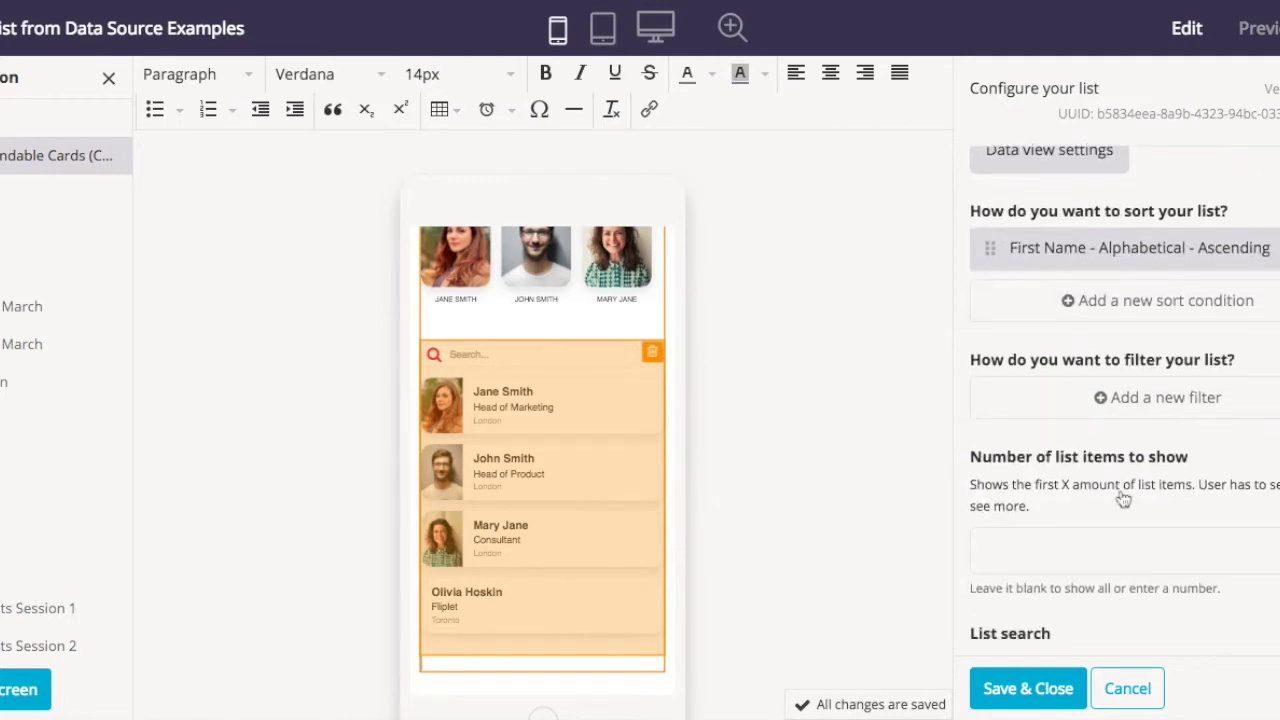
scroll(1123, 498, "down", 1)
scroll(1010, 475, "down", 2)
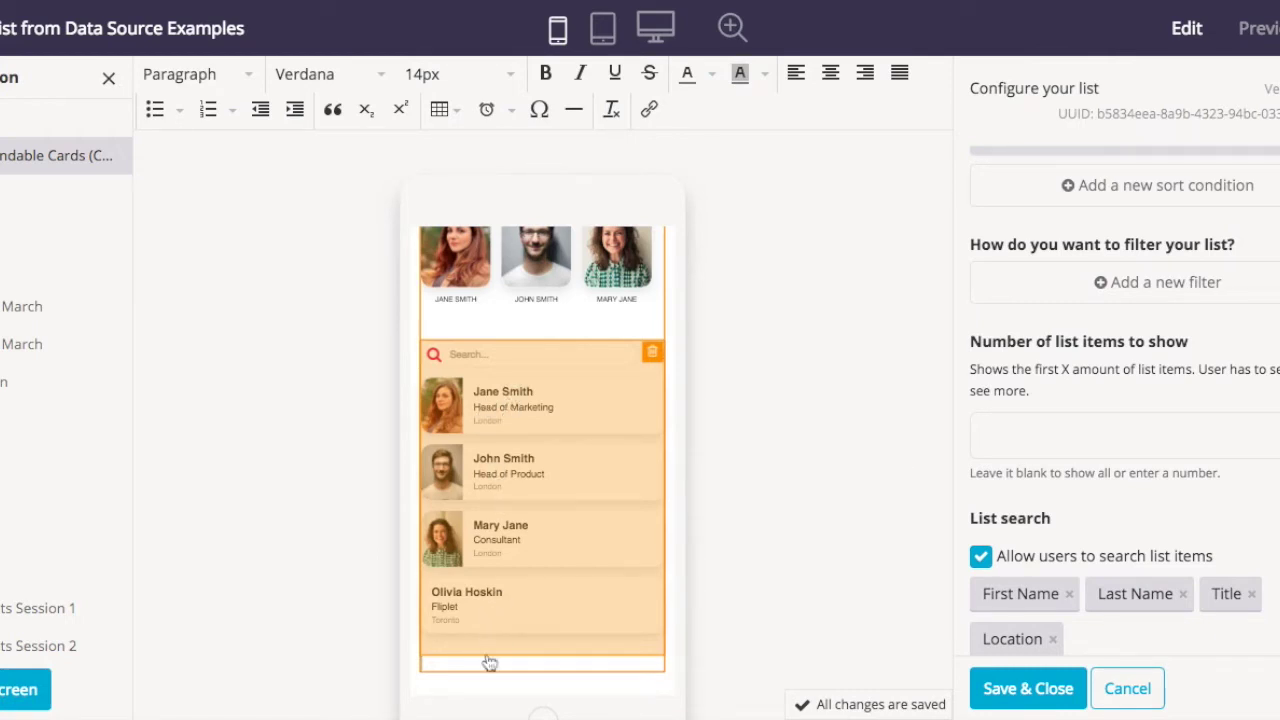
left_click(1027, 440)
type("3")
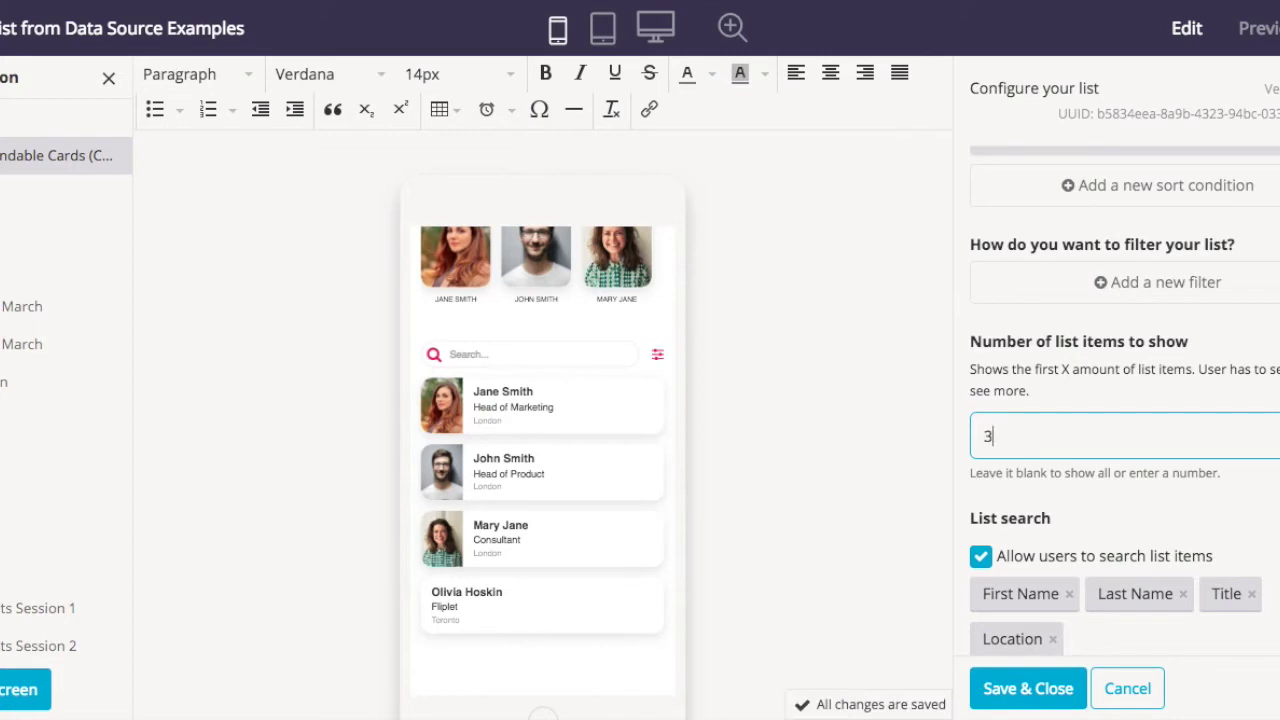
left_click(1073, 400)
scroll(1073, 400, "down", 5)
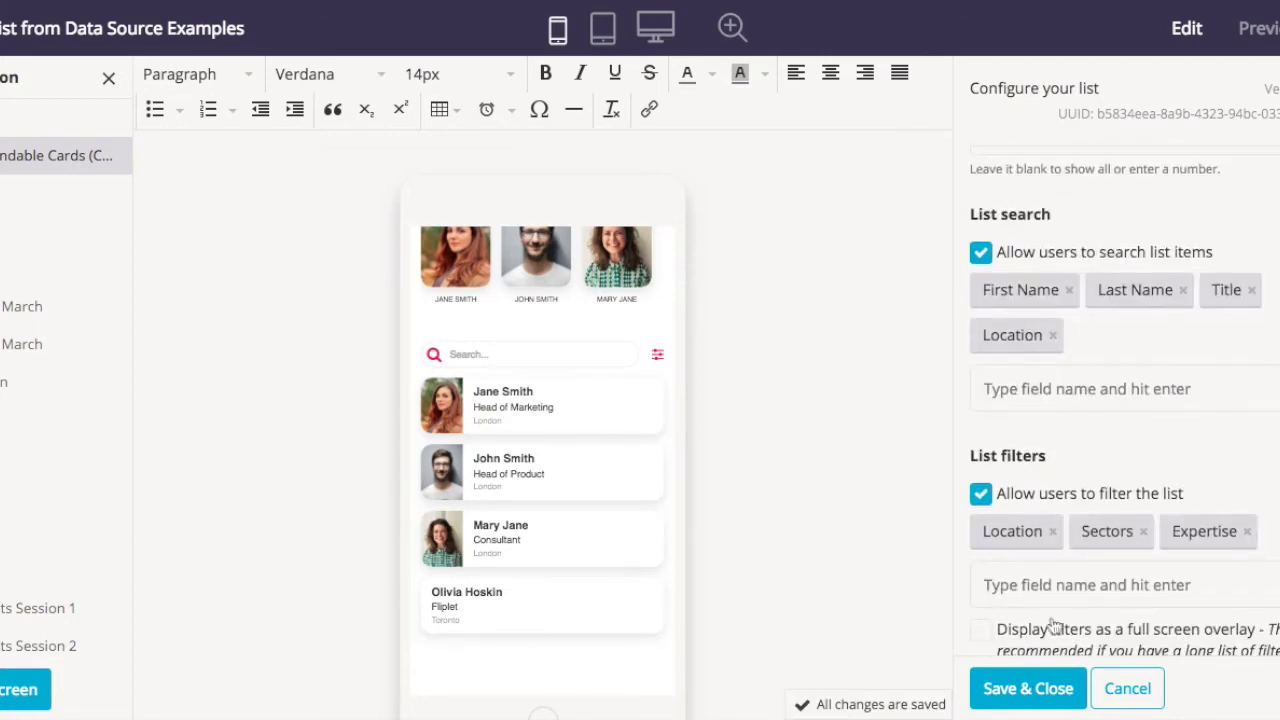
scroll(1068, 605, "down", 2)
left_click(1031, 689)
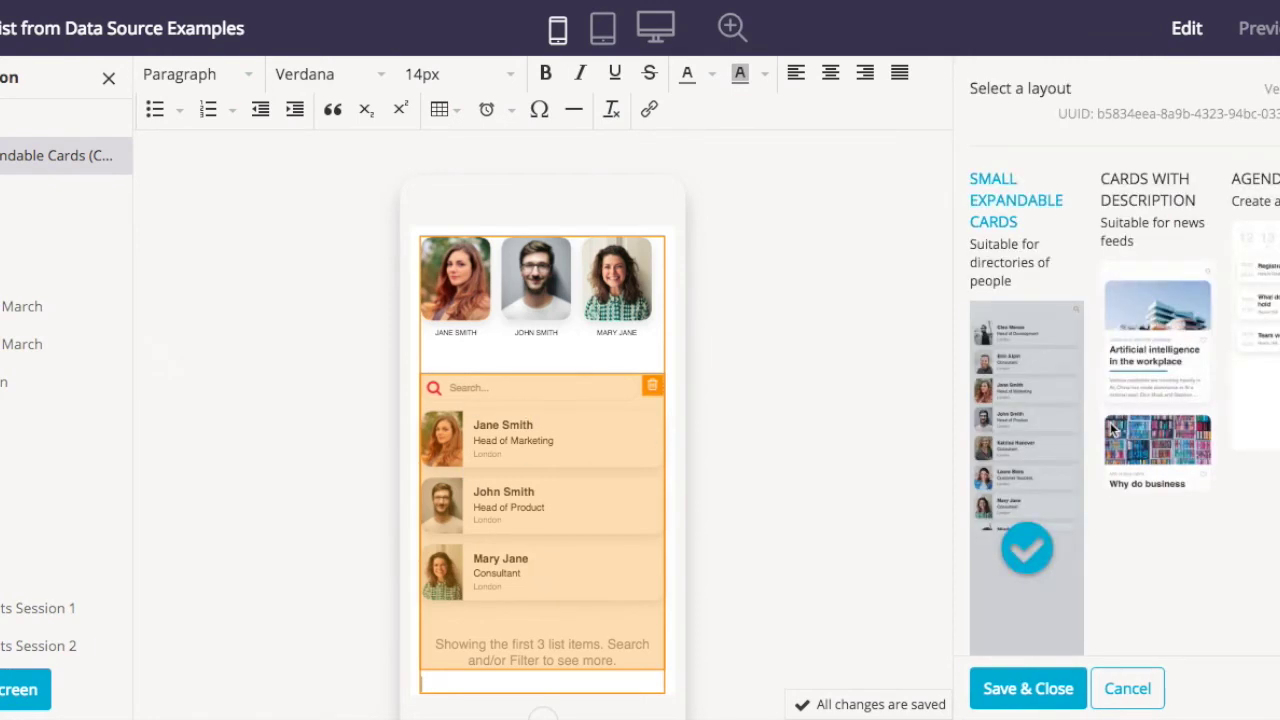
- Clear the value 3 from Number of list items to show and save the list settings
scroll(1110, 428, "down", 5)
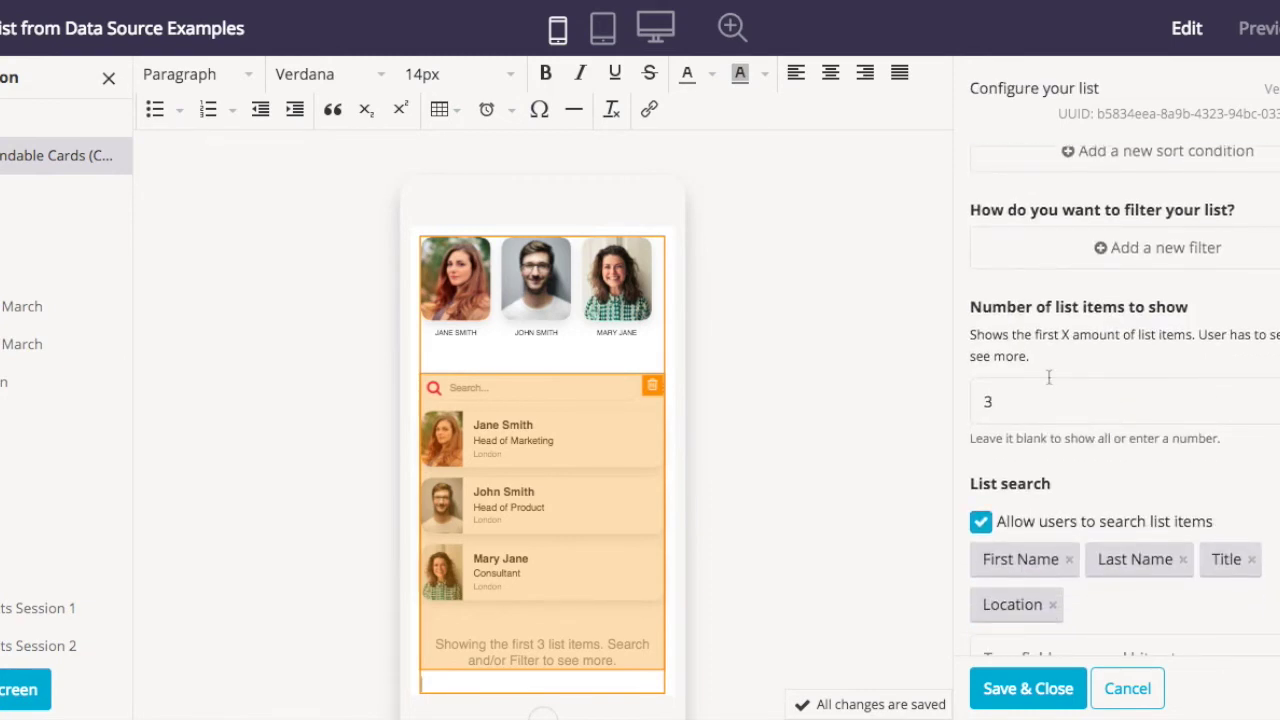
scroll(1049, 377, "down", 1)
left_click(1049, 372)
key("BackSpace")
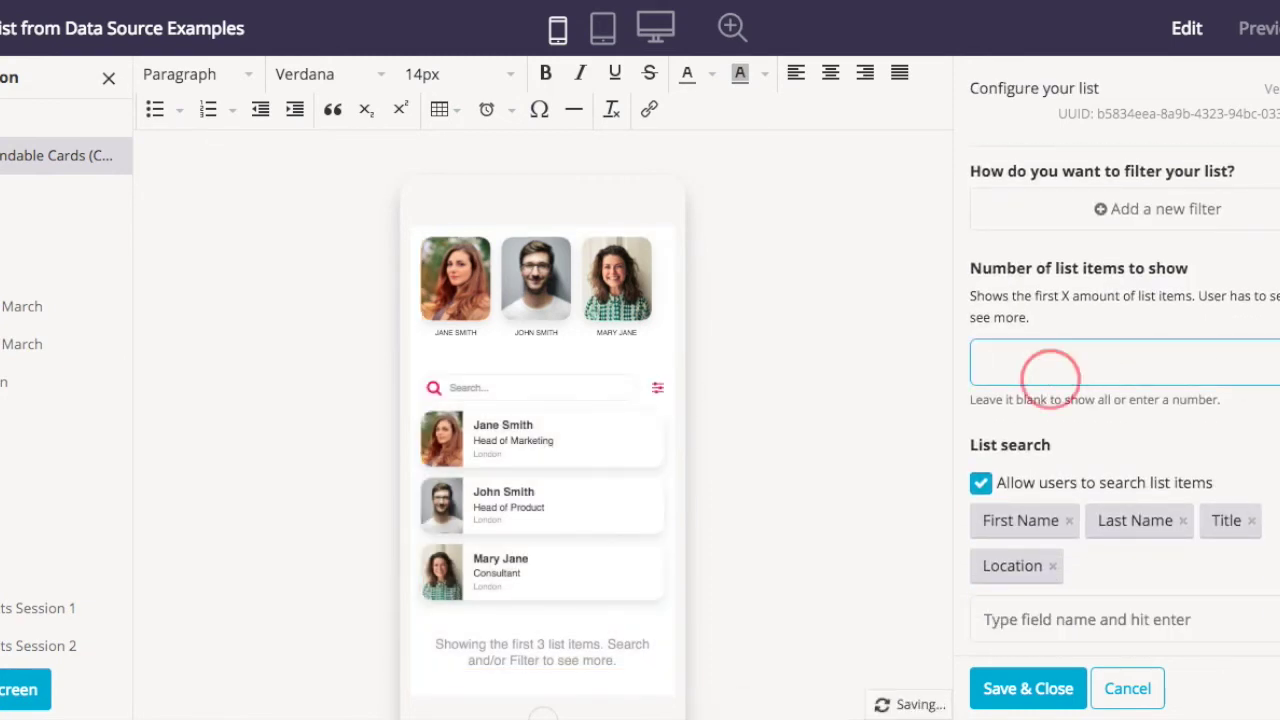
left_click(1138, 425)
scroll(1045, 371, "down", 3)
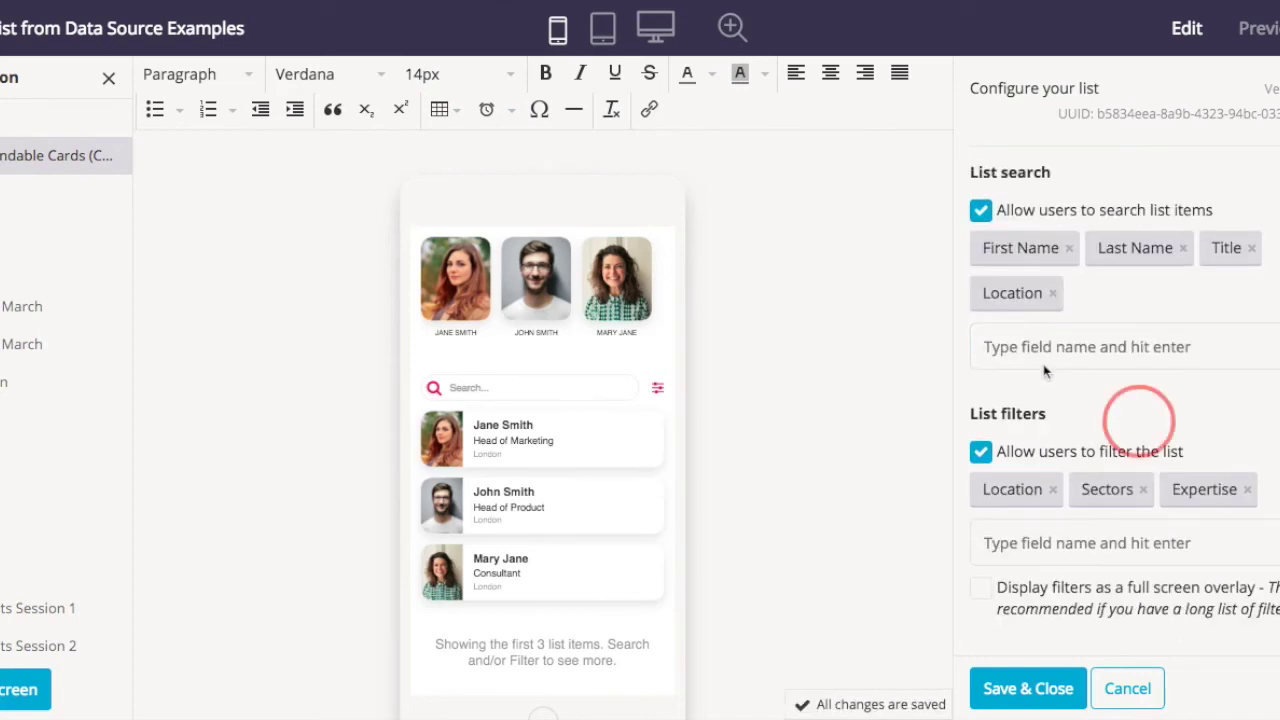
scroll(1046, 370, "down", 2)
left_click(1018, 688)
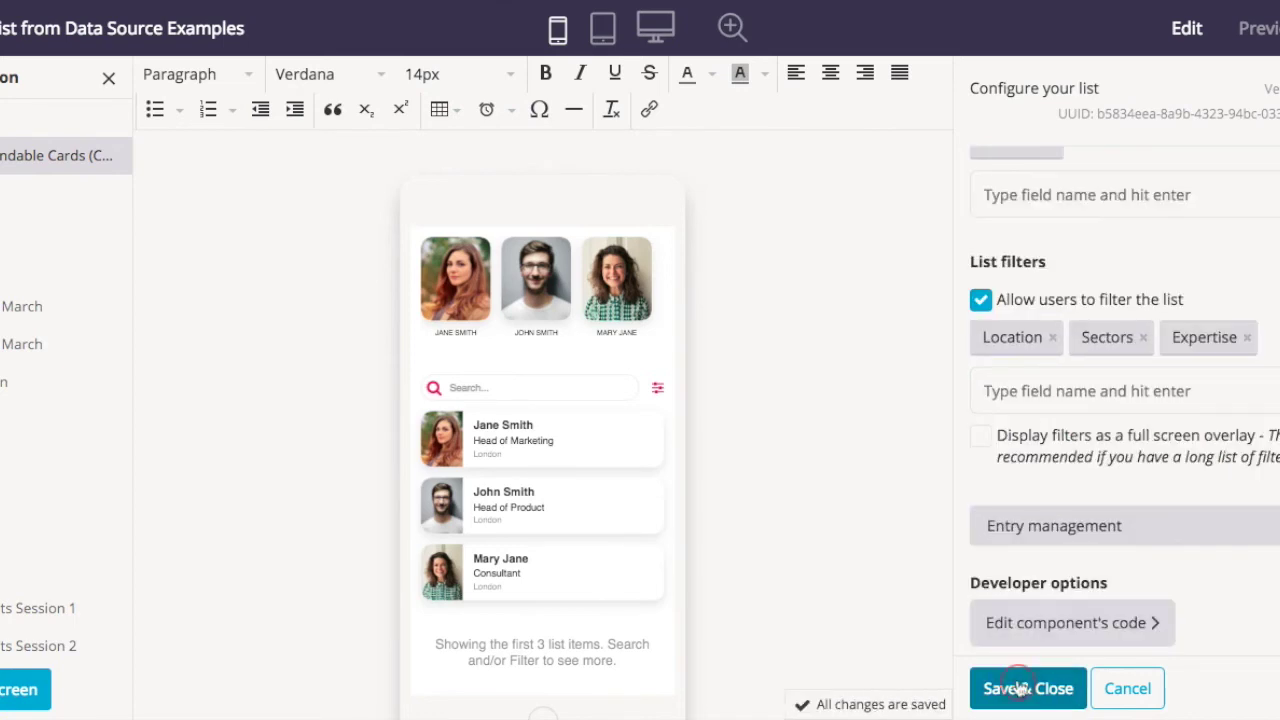